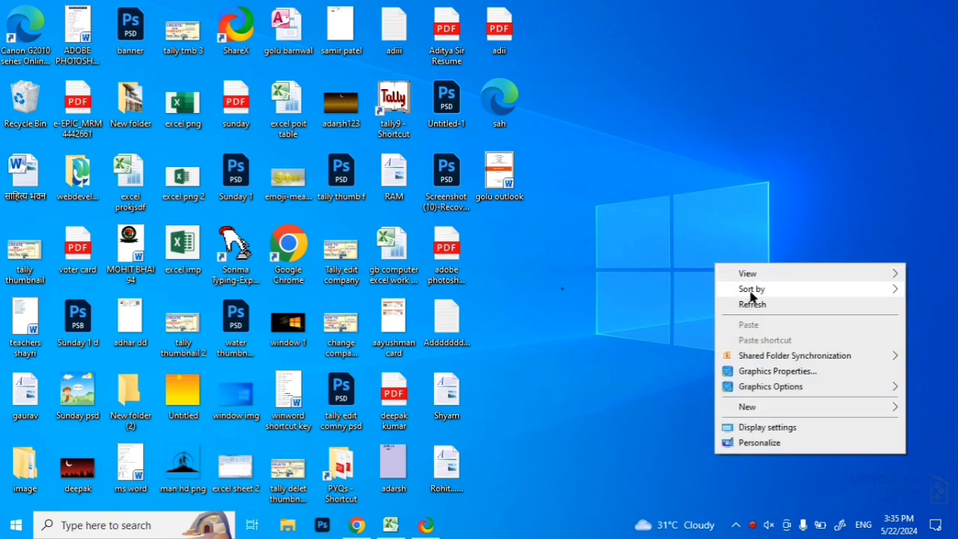
click(752, 304)
right_click(705, 208)
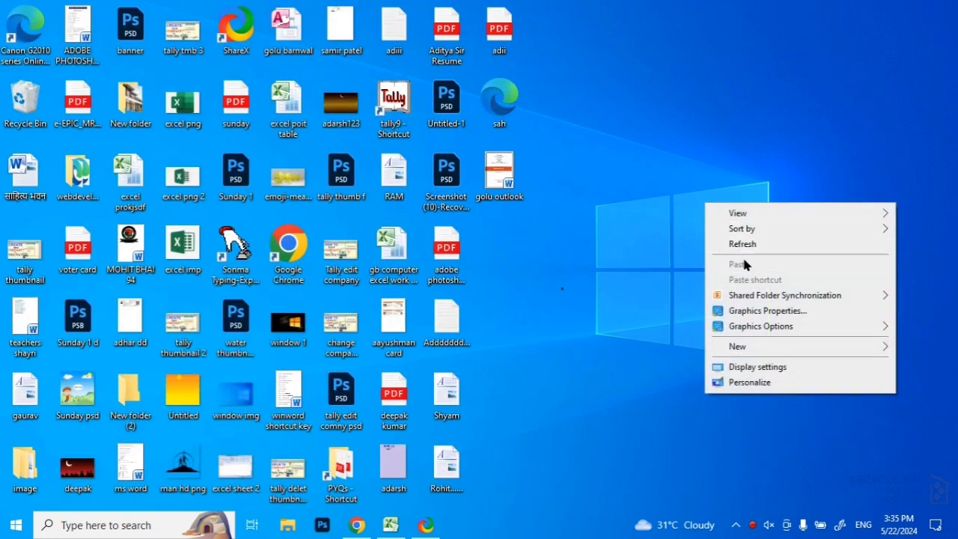
click(744, 245)
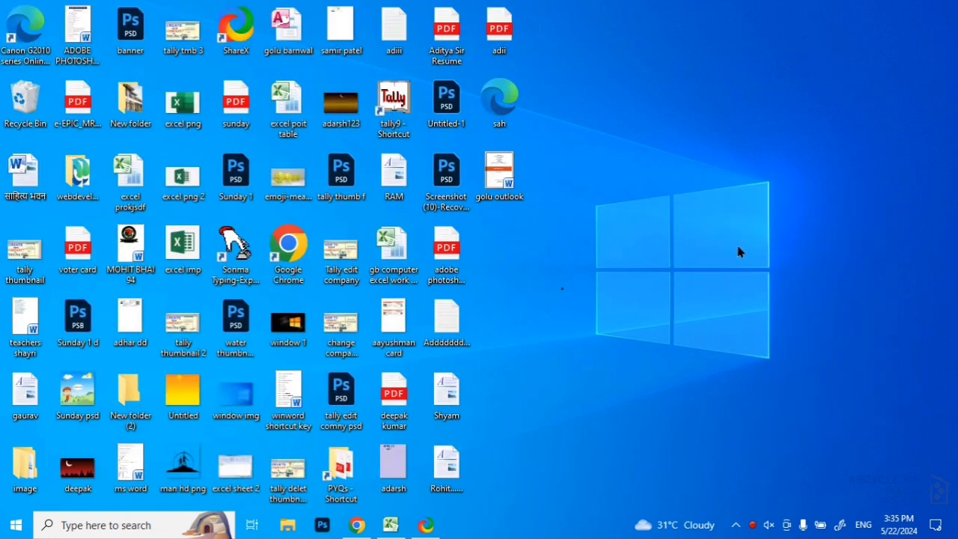
right_click(738, 252)
click(760, 288)
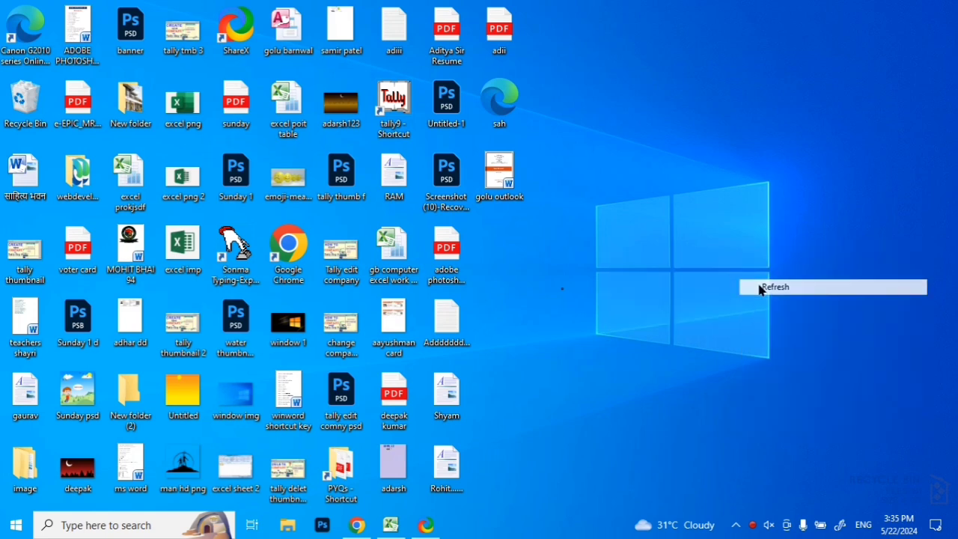
right_click(704, 171)
click(737, 211)
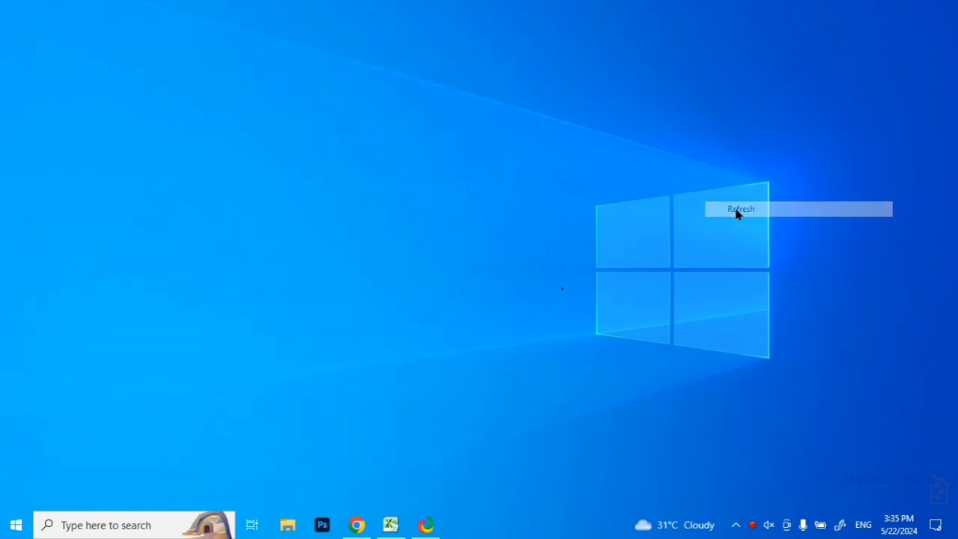
right_click(732, 211)
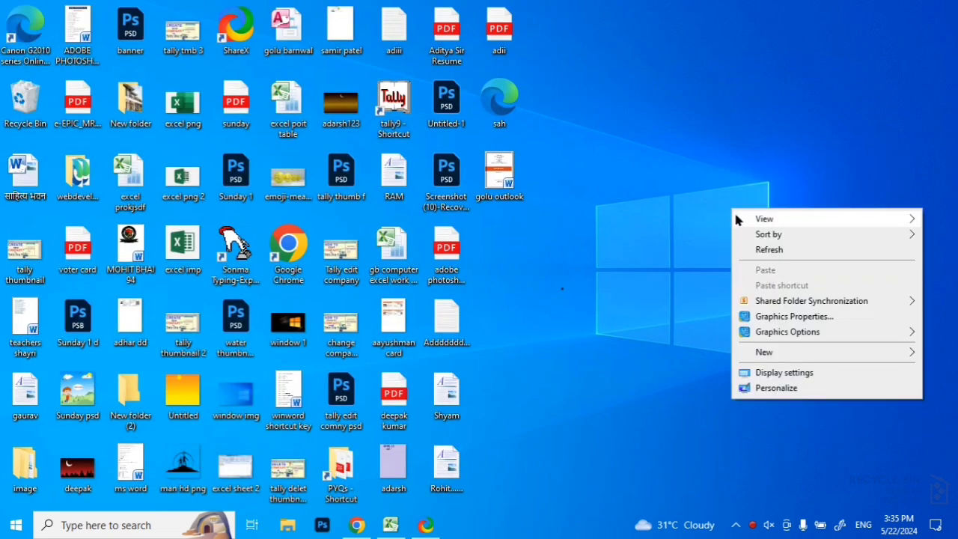
click(764, 251)
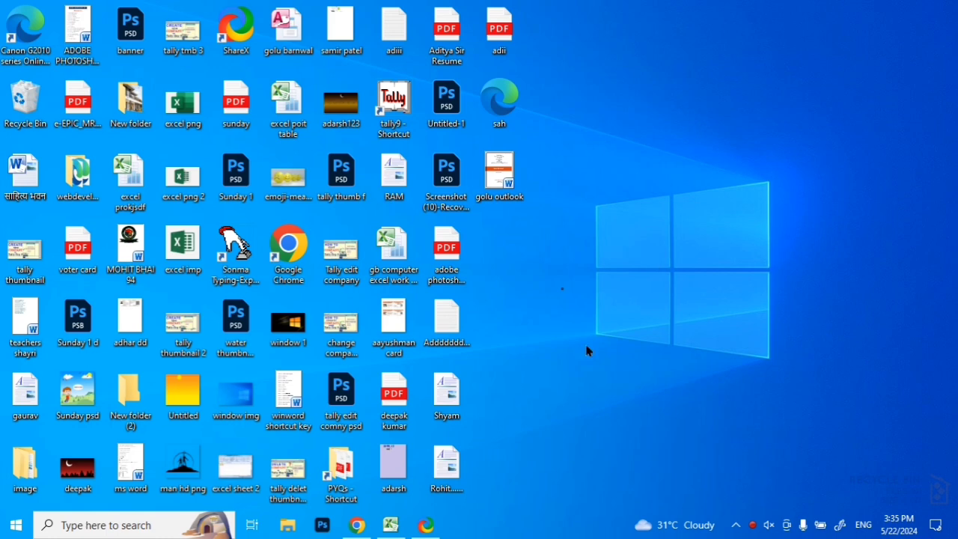
Switch to the open marksheet workbook Book1 in Excel
click(391, 524)
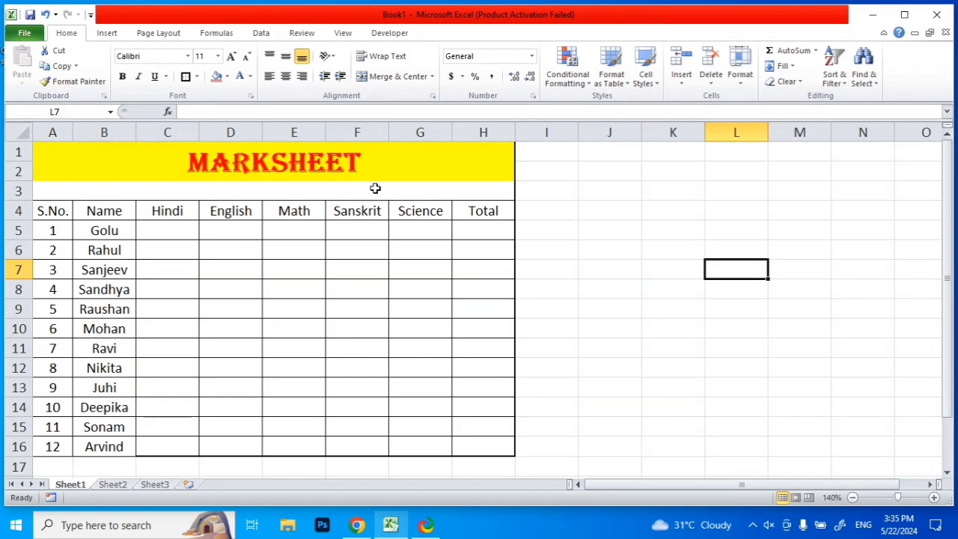
Enter the Hindi marks 23, 45, 67, 89, 34, 56 and 67 for the first seven students, starting in C5
click(168, 230)
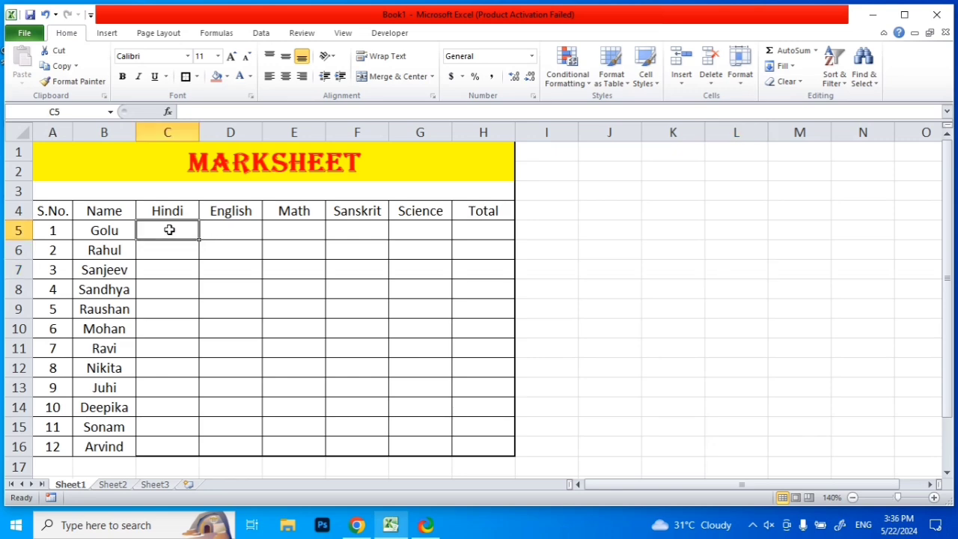
text(23)
key(Return)
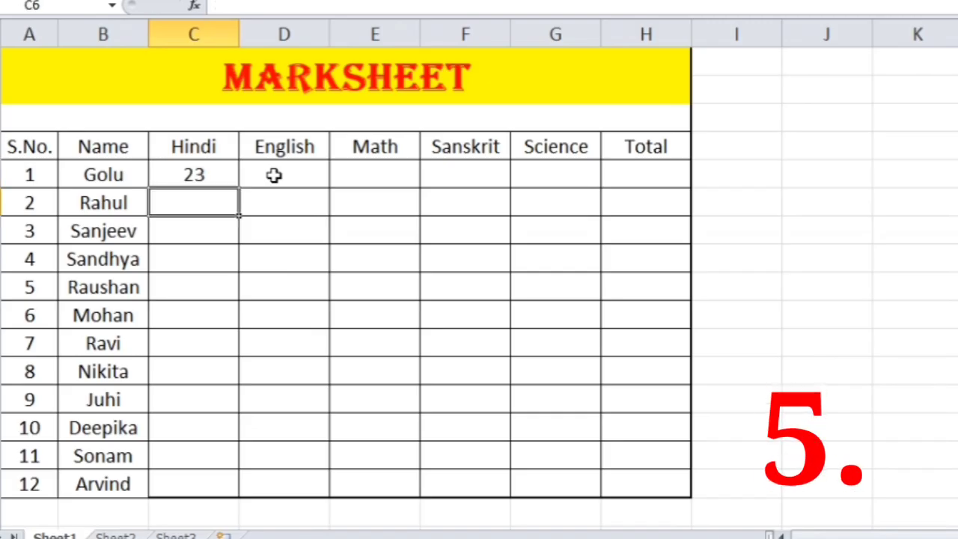
text(45)
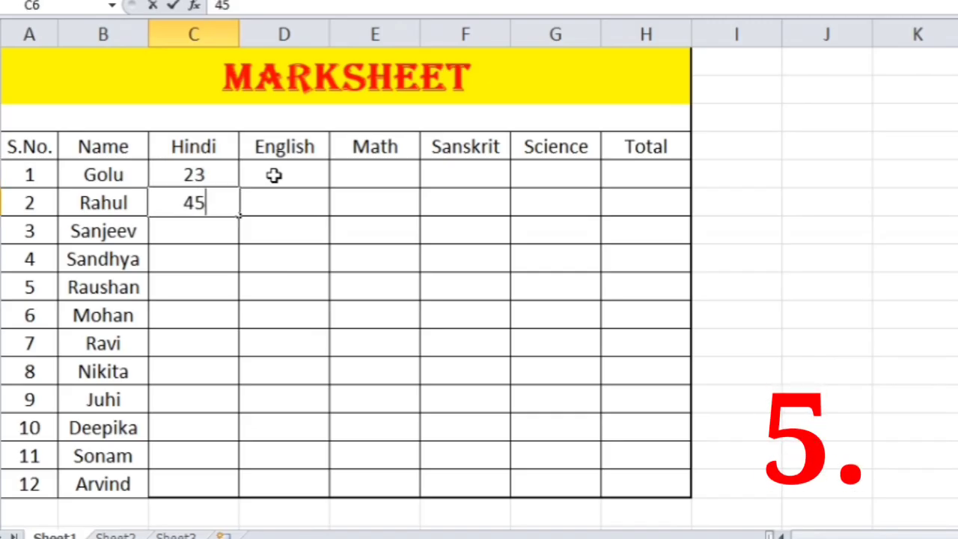
key(Return)
text(67)
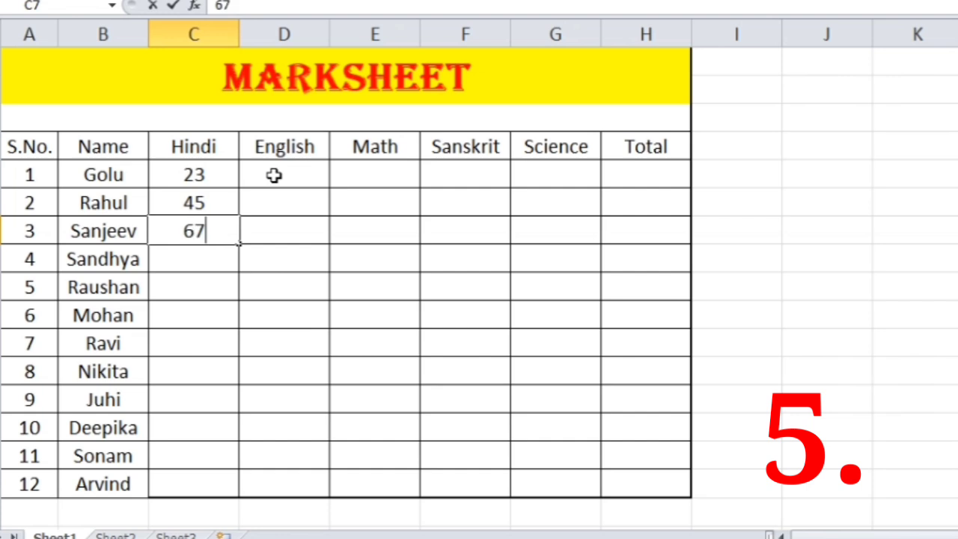
key(Return)
text(89)
key(Return)
text(34)
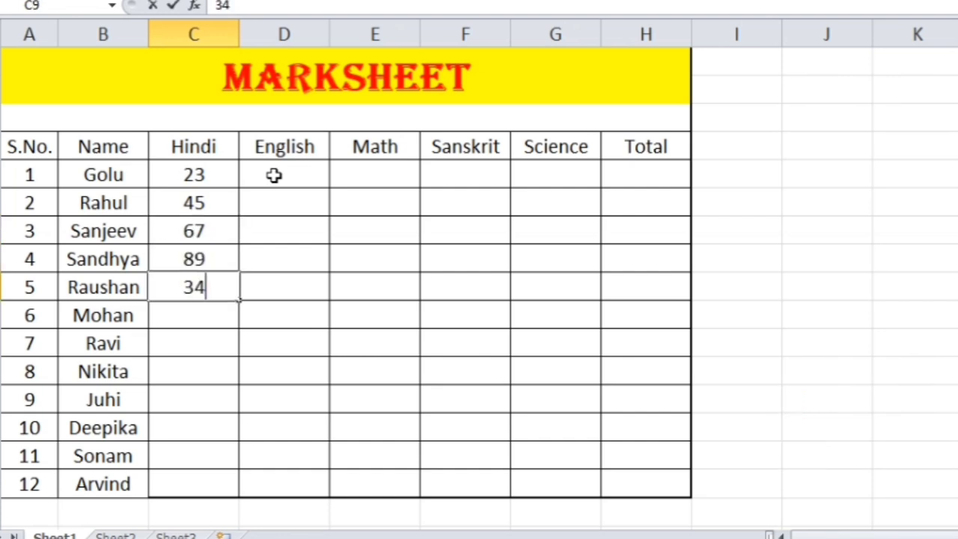
key(Return)
text(56)
key(Return)
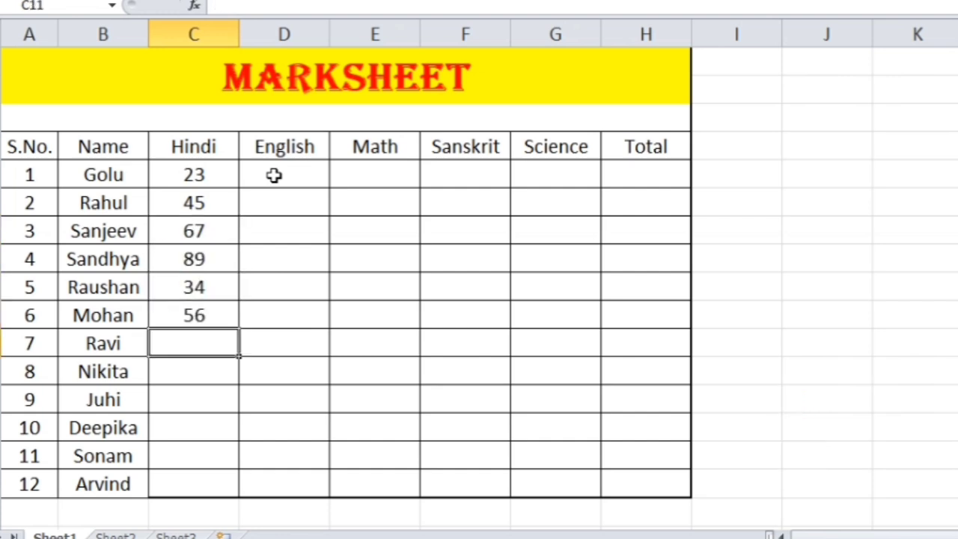
text(67)
key(Return)
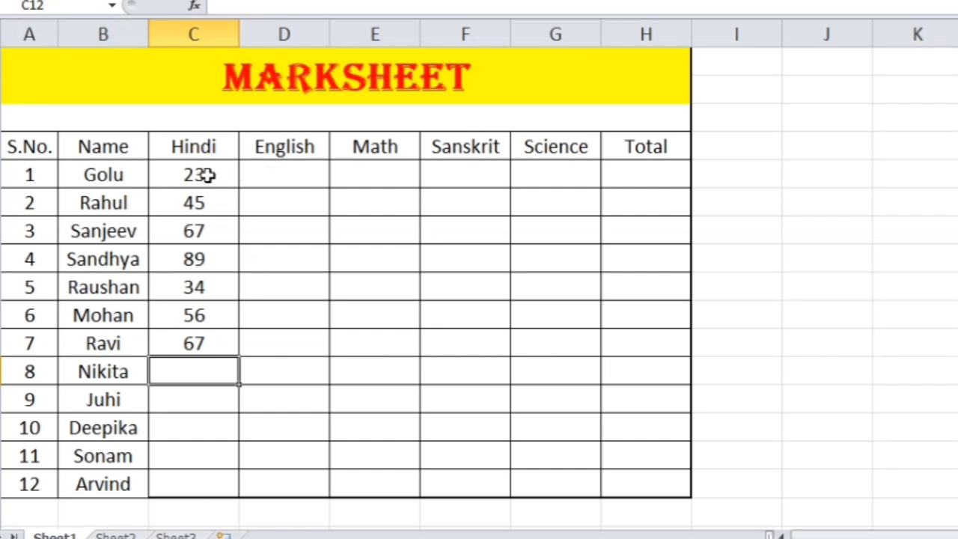
Clear the seven Hindi marks from C5:C11
drag(207, 175, 196, 337)
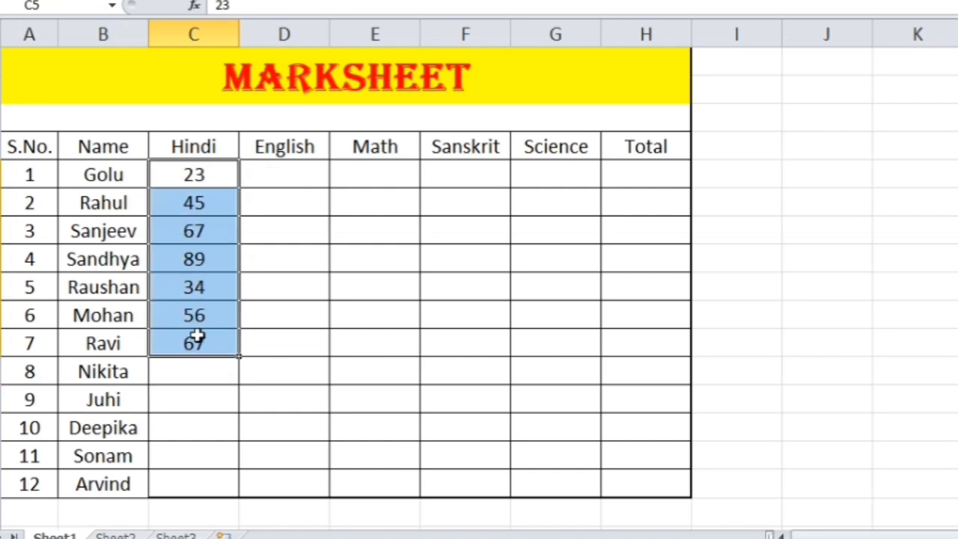
key(Delete)
click(333, 338)
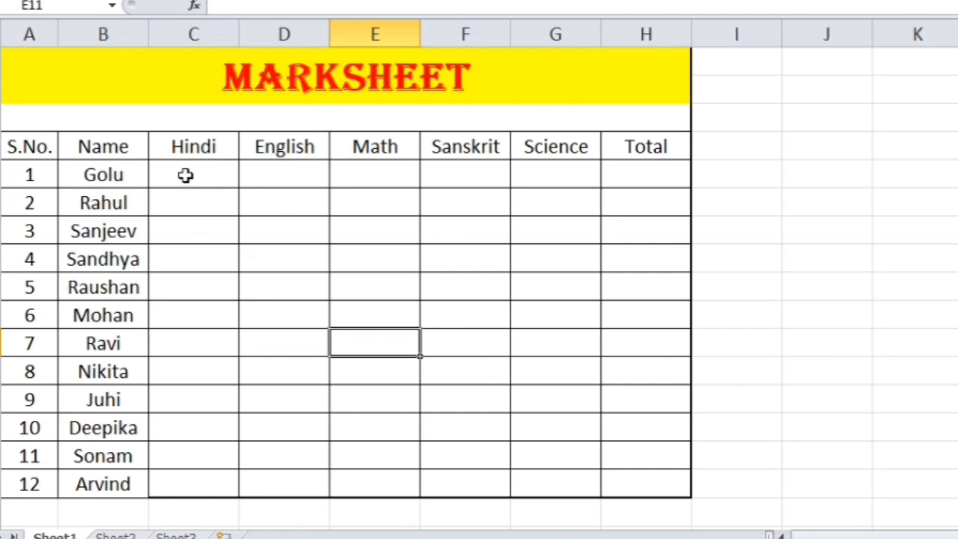
Fill all subject mark cells C5:G16 at once with the formula =RANDBETWEEN(30,99)
drag(188, 173, 538, 480)
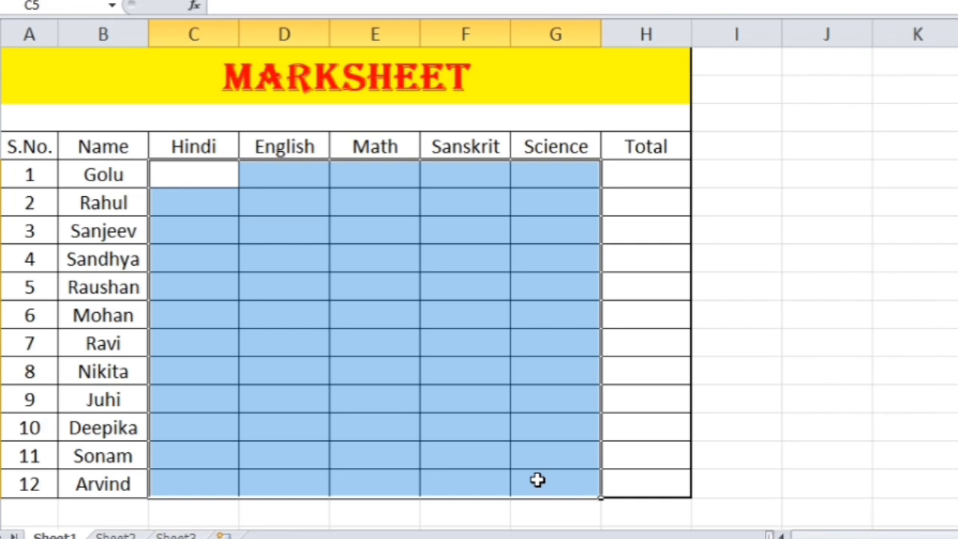
text(=randb)
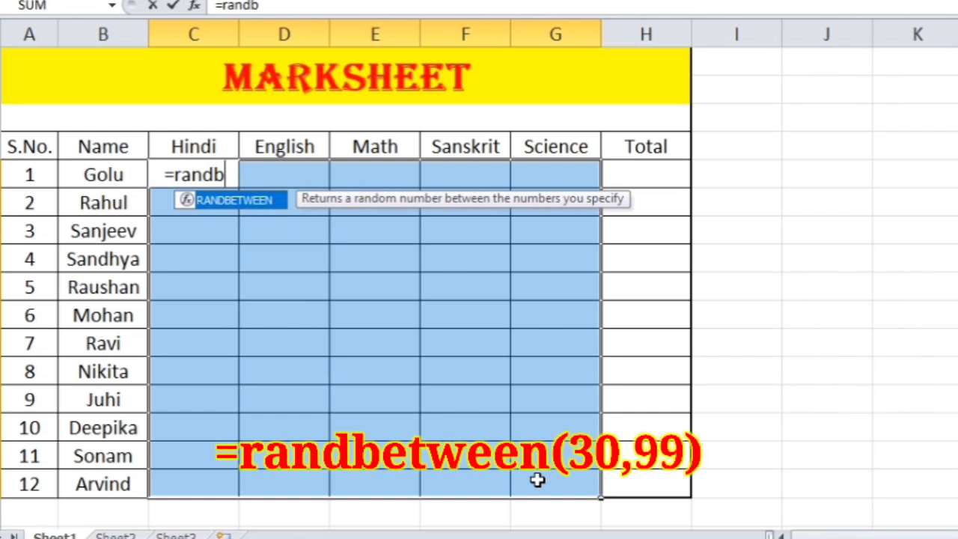
key(Tab)
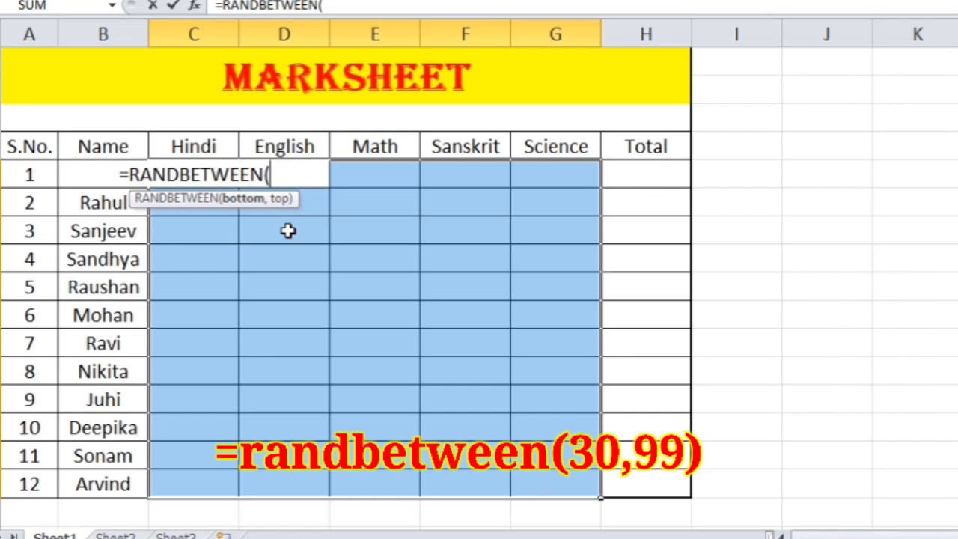
text(30,)
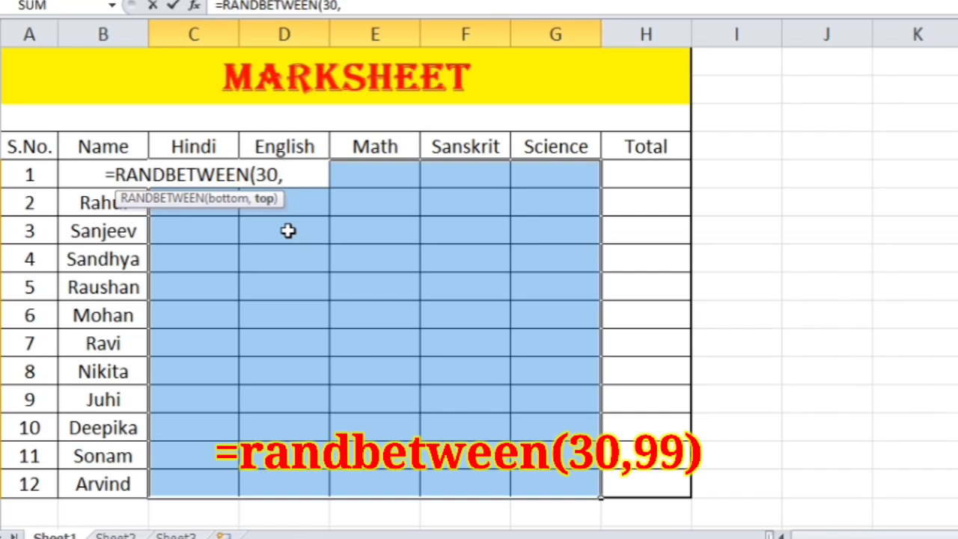
text(99)
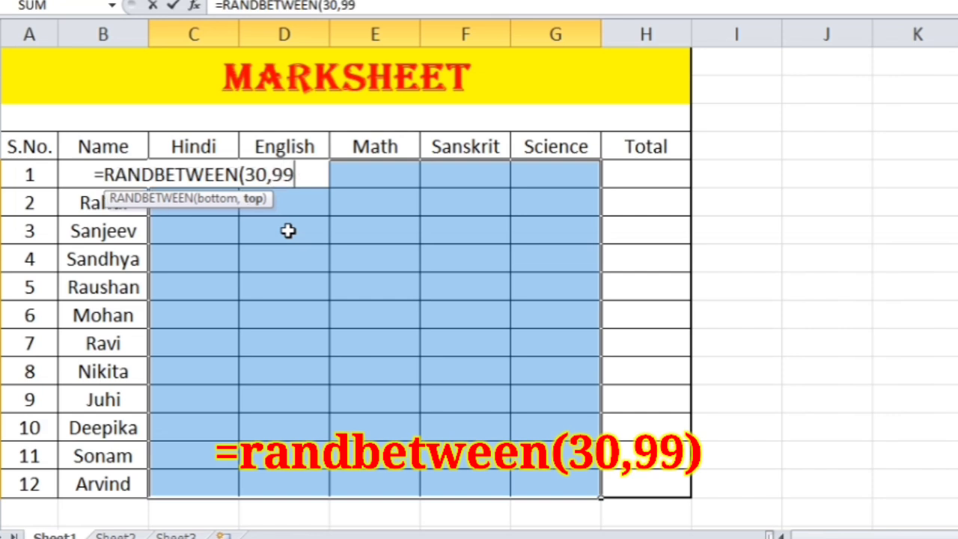
text())
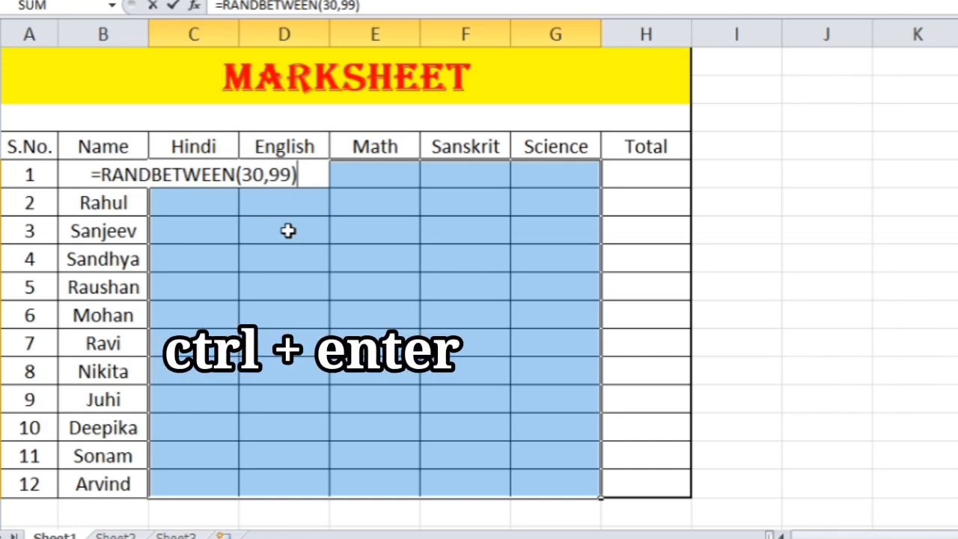
key(ctrl+Return)
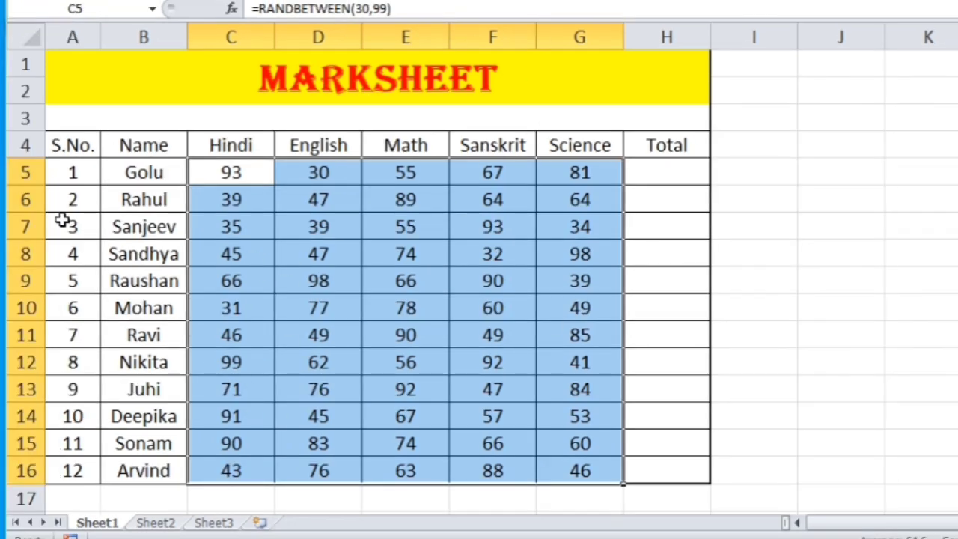
Recalculate the sheet repeatedly to regenerate the random marks
key(F9)
key(F9)
key(F9)
key(F9)
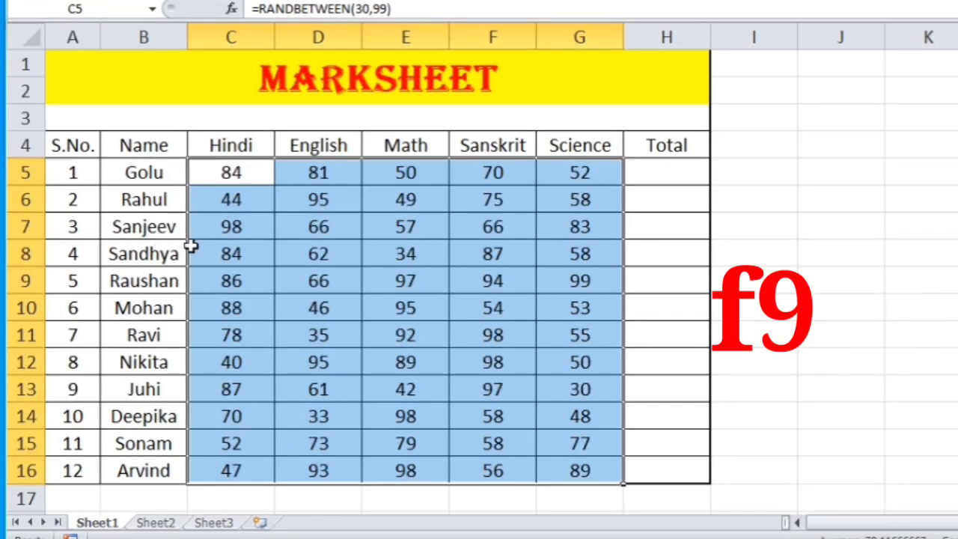
key(F9)
key(F9)
key(F9)
key(F9)
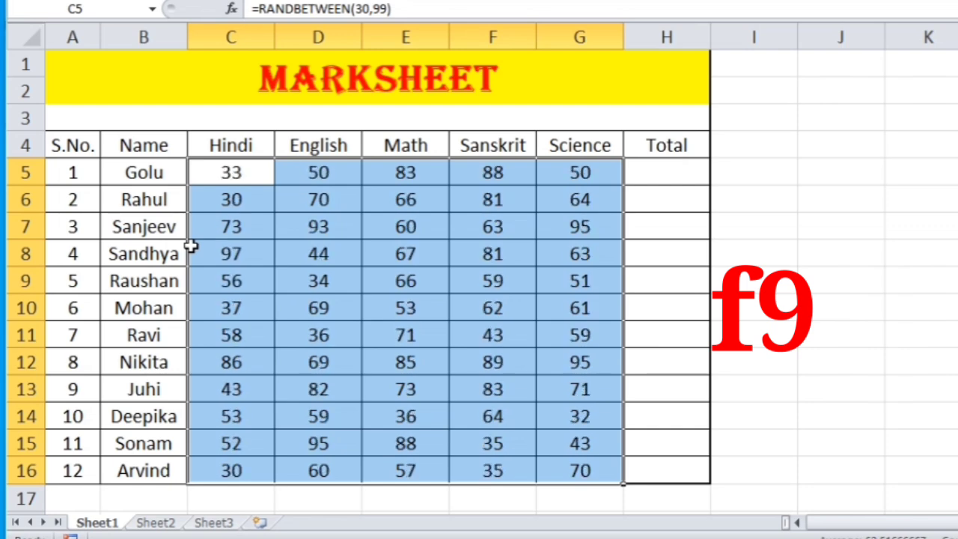
key(F9)
key(F9)
key(F9)
key(F9)
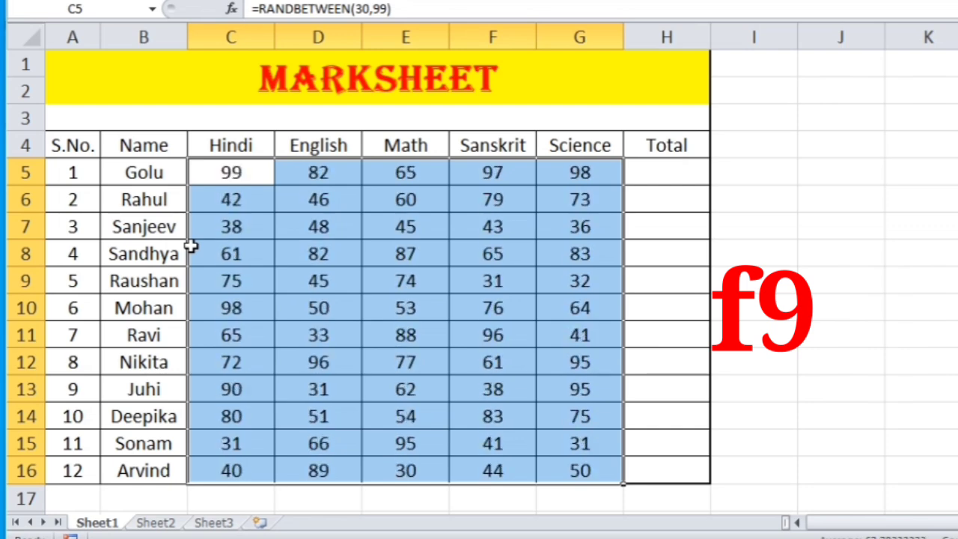
key(F9)
key(F9)
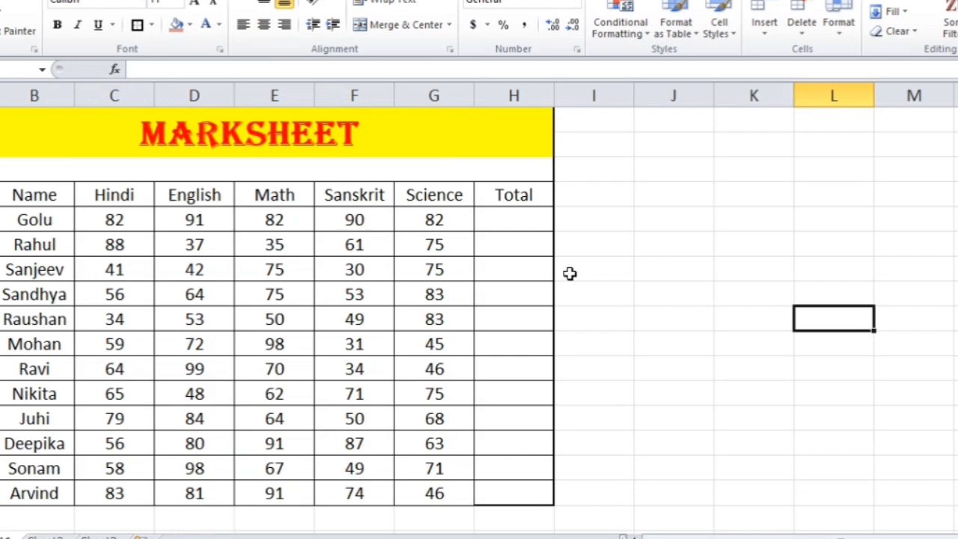
Enter the sample text asdf in cells J6, J7 and J8 beside the marksheet
click(678, 251)
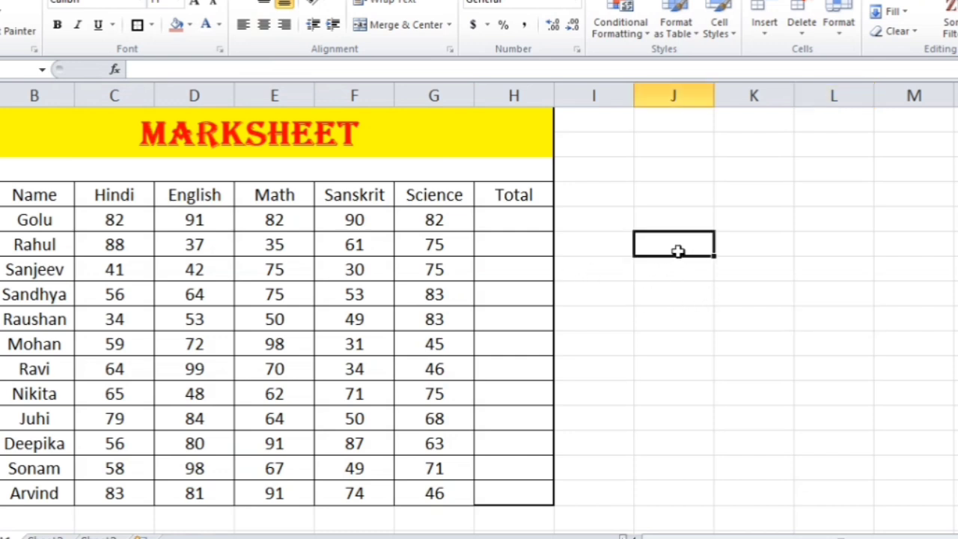
text(asdf)
key(Return)
text(as)
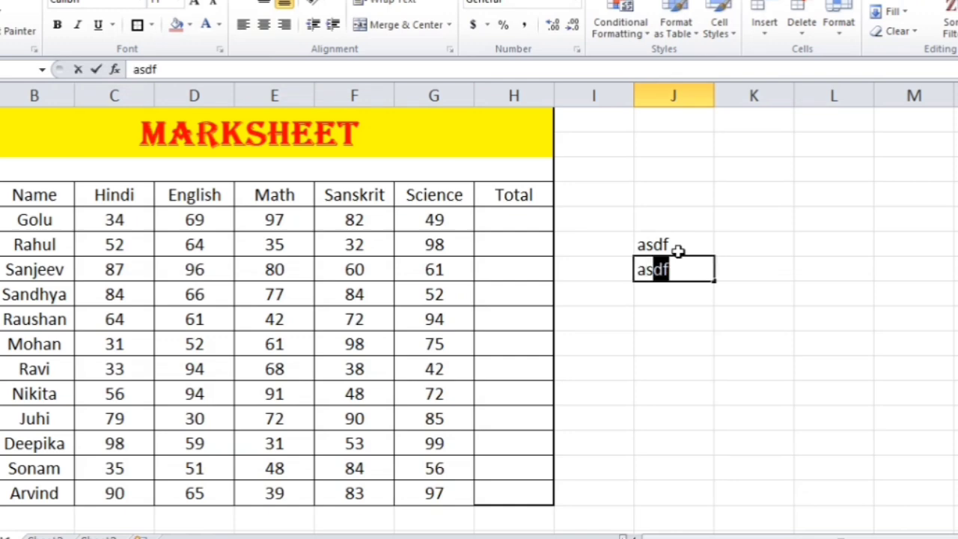
key(Return)
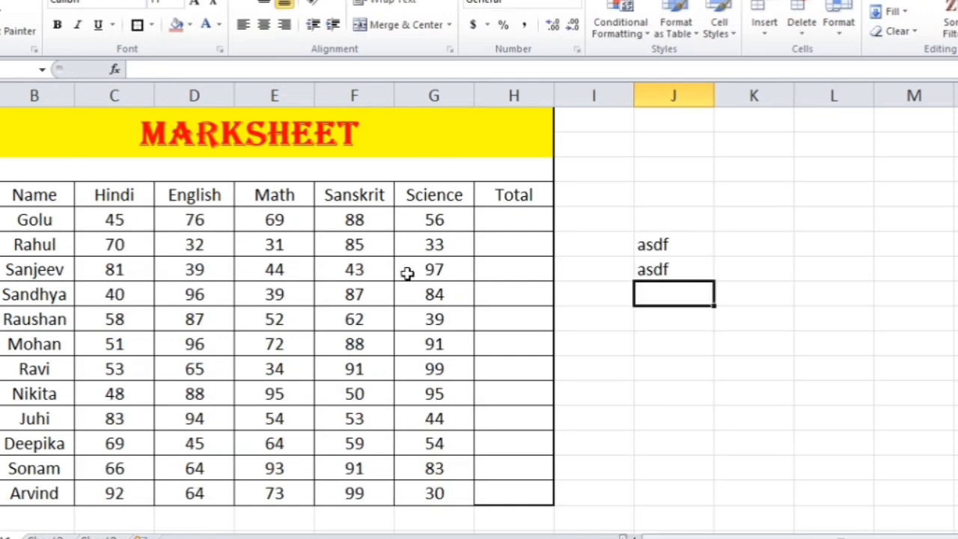
text(asdf)
key(Return)
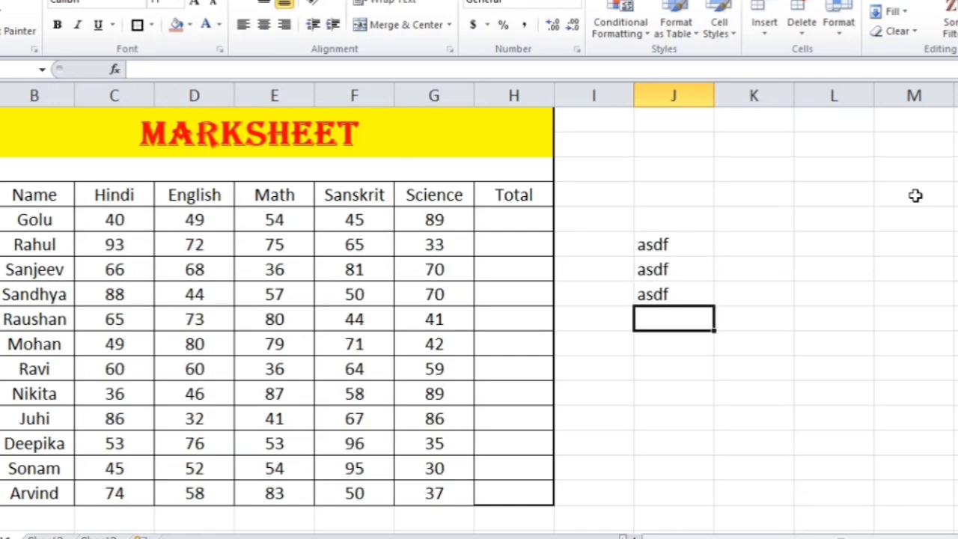
Convert the RANDBETWEEN marks in C5:G16 to fixed values by pasting them over themselves as Values with Paste Special
drag(103, 216, 415, 481)
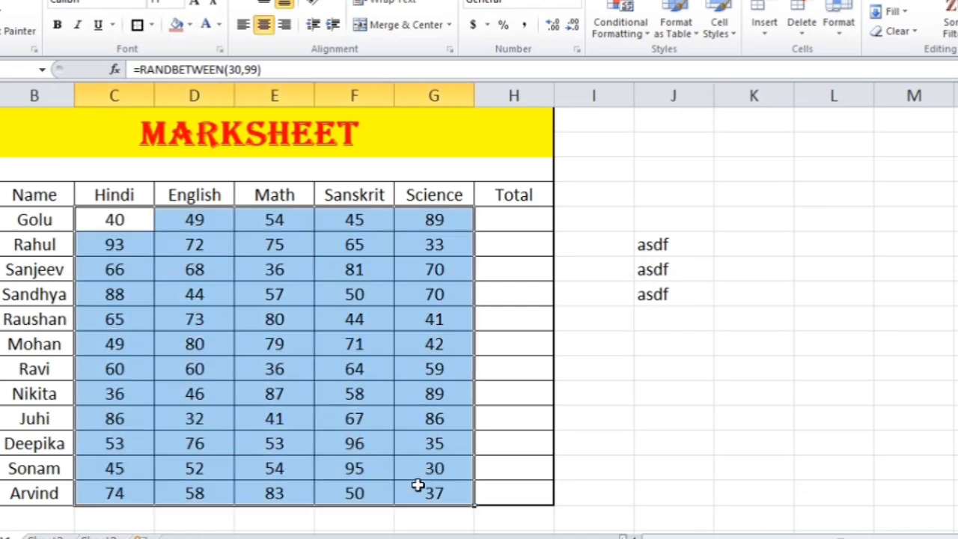
key(ctrl+c)
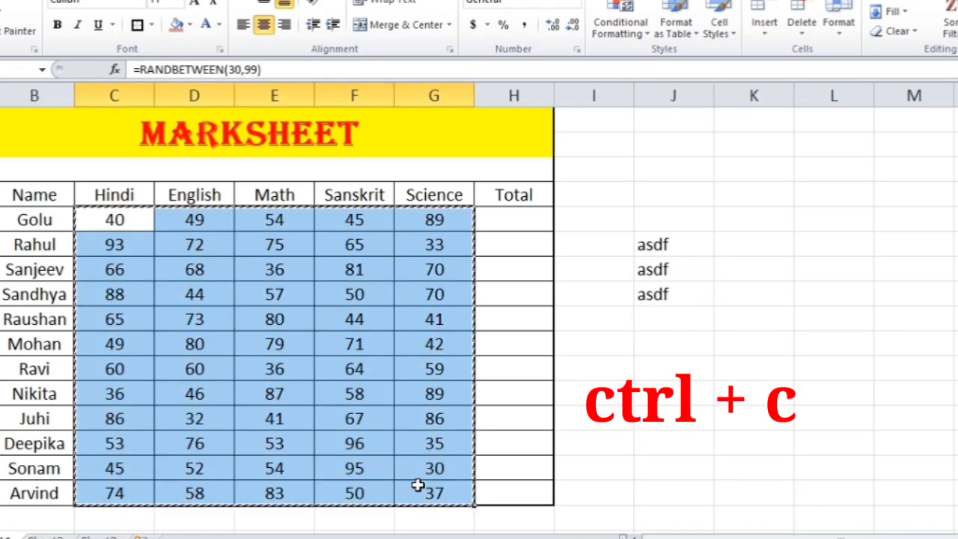
key(ctrl+alt+v)
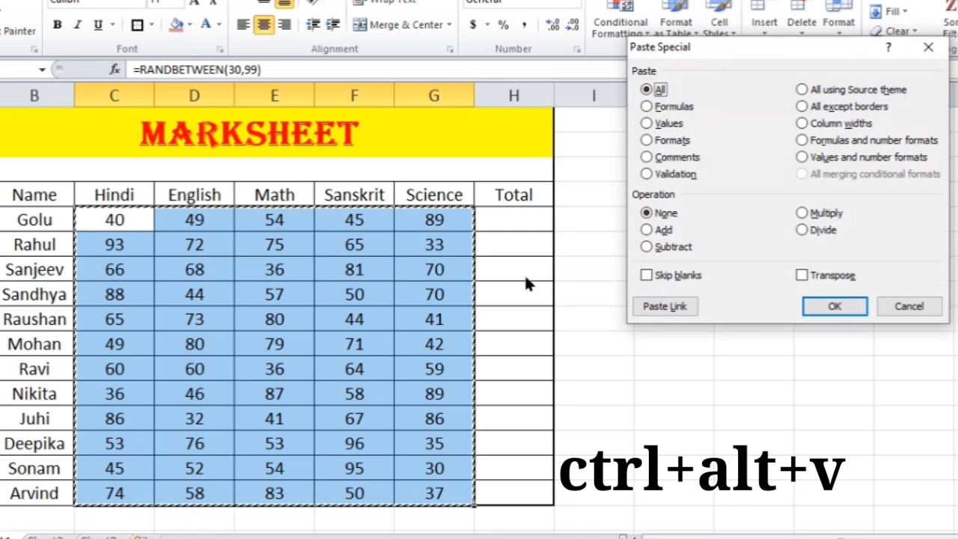
click(650, 124)
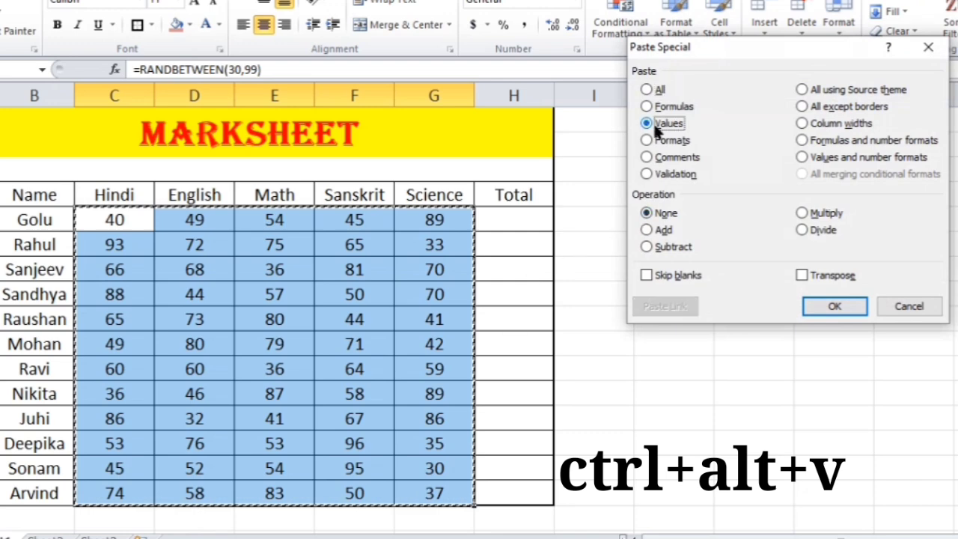
click(834, 310)
click(774, 322)
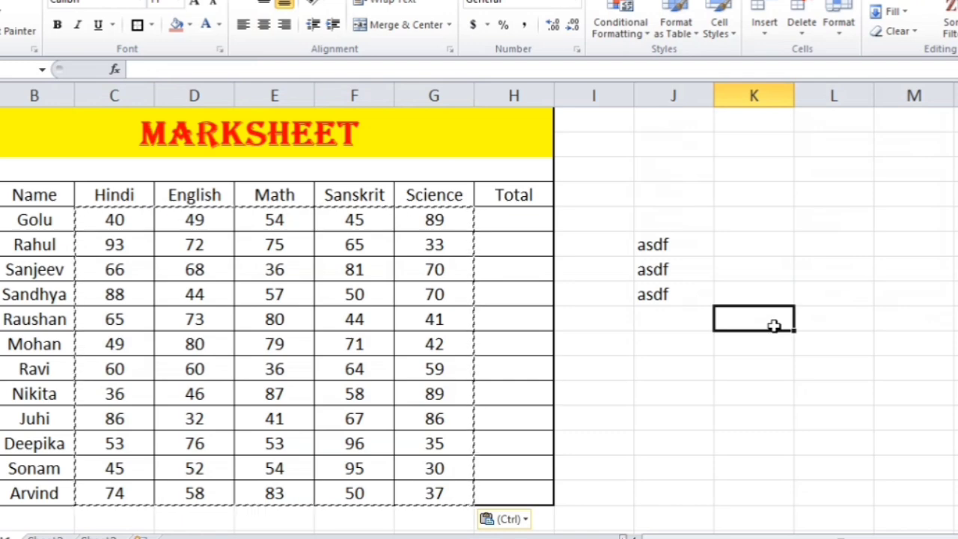
key(Escape)
click(354, 249)
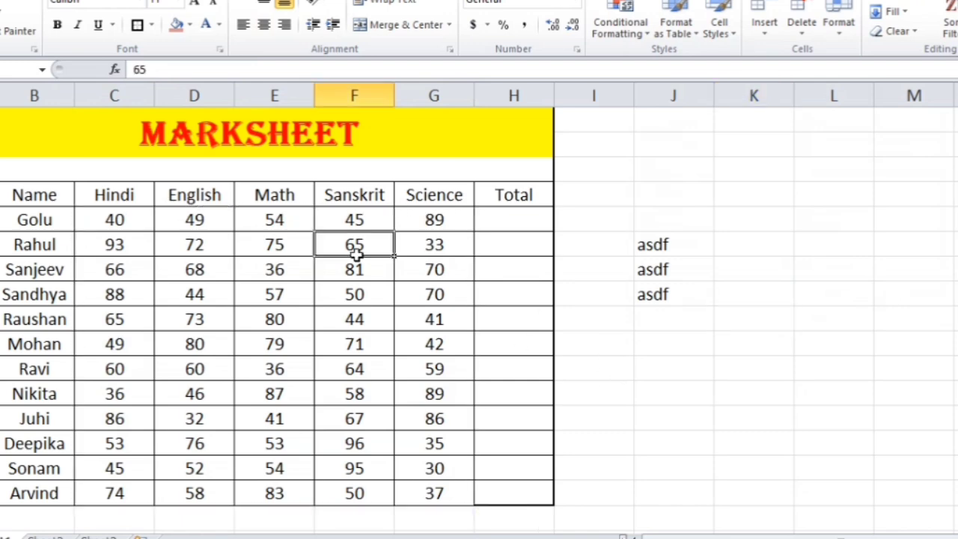
Enter the sample text gb computer in cell L6 and a student's first name in L7
click(799, 249)
text(gb compu)
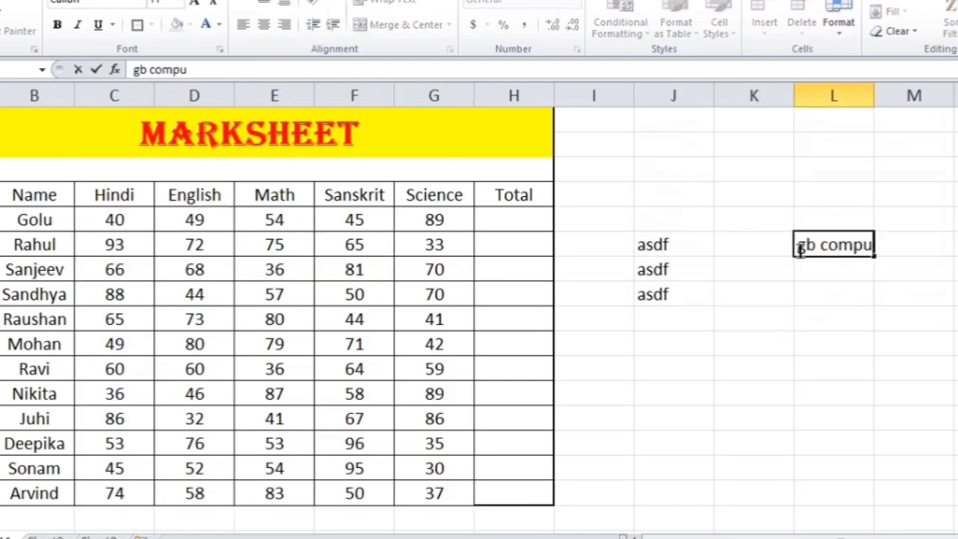
text(ter)
key(Return)
text(golu)
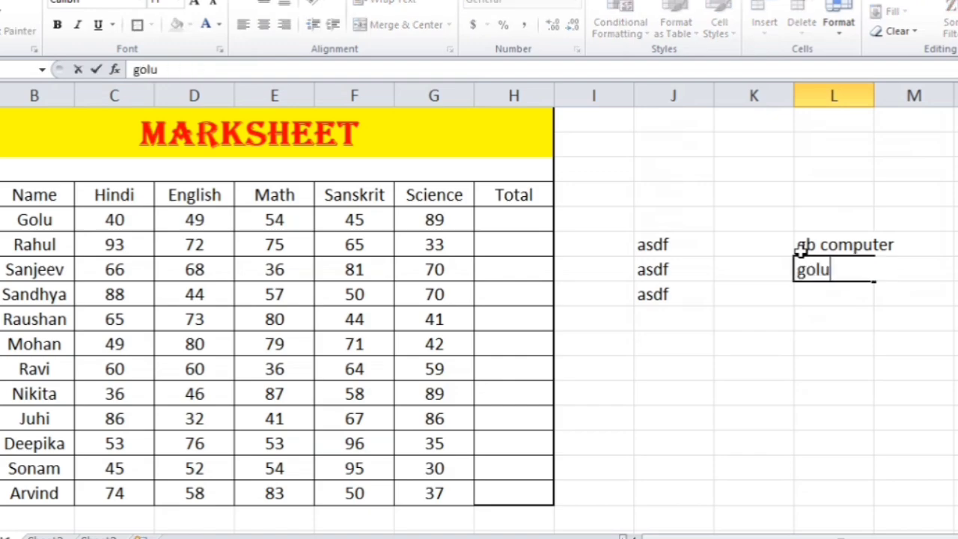
key(Return)
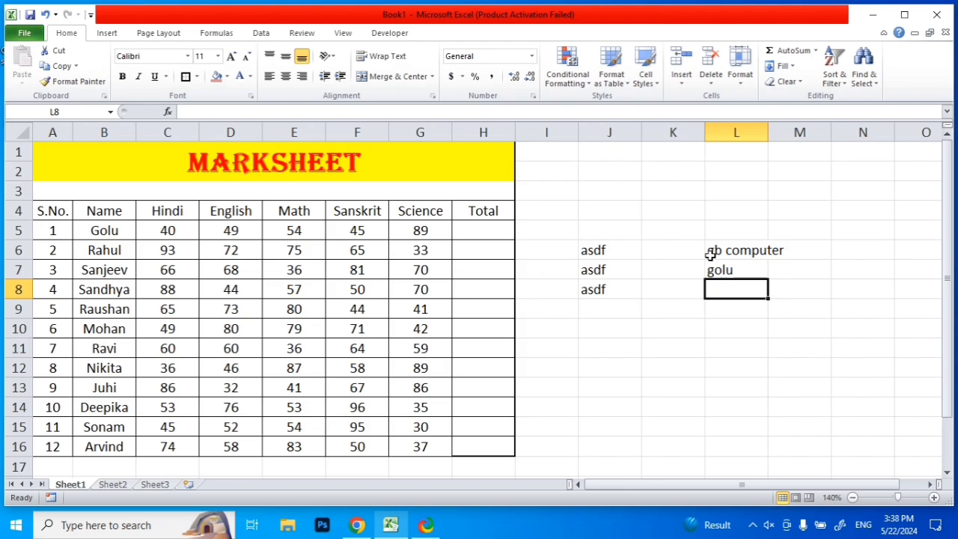
Switch to Sheet2, which holds the Name, Id and Sales table
click(112, 484)
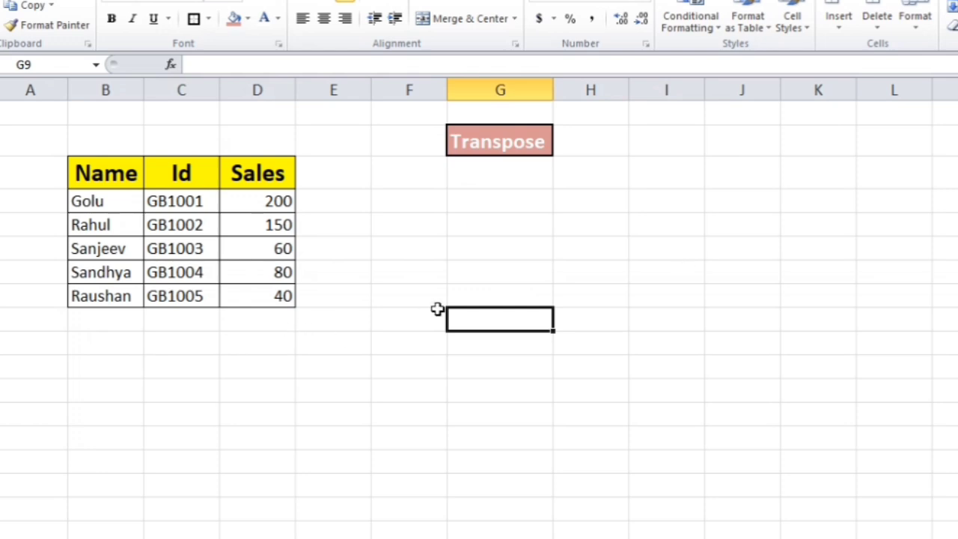
click(465, 200)
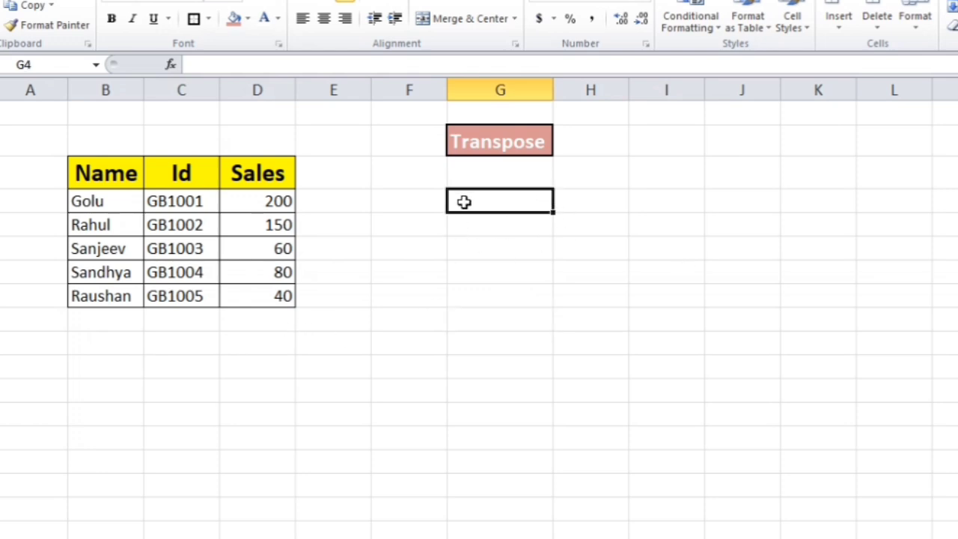
click(451, 301)
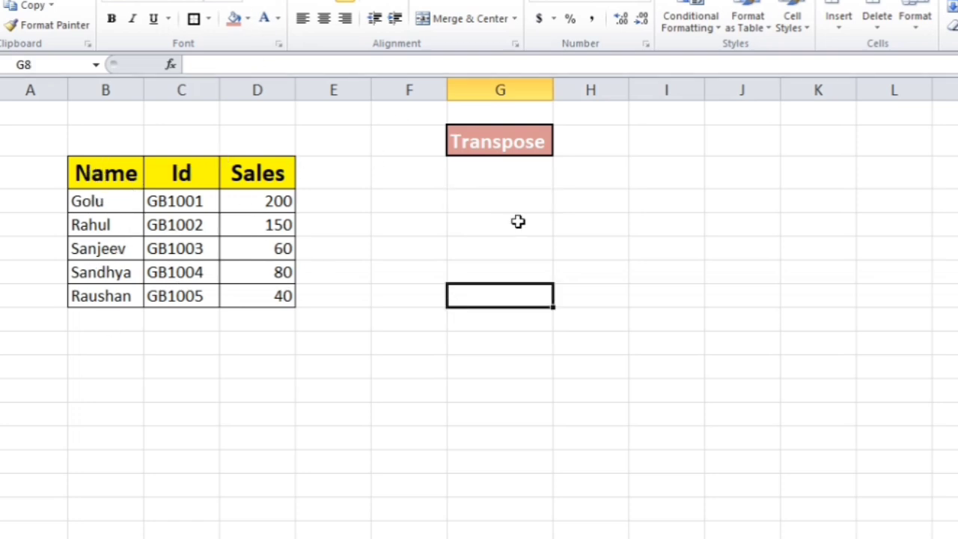
Try entering =TRANSPOSE(B3:D8) as an ordinary formula with G4:G6 selected, and clear it
drag(498, 199, 489, 238)
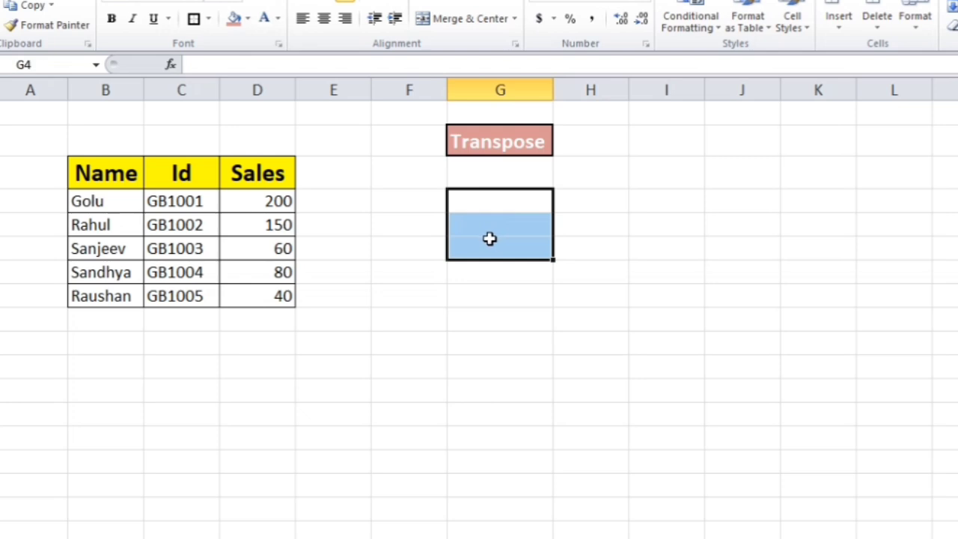
text(=)
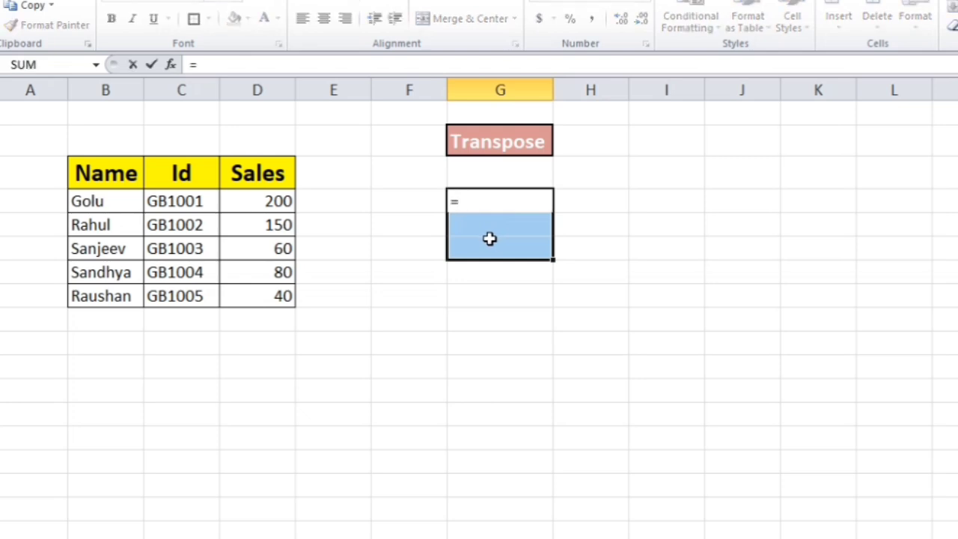
text(tran)
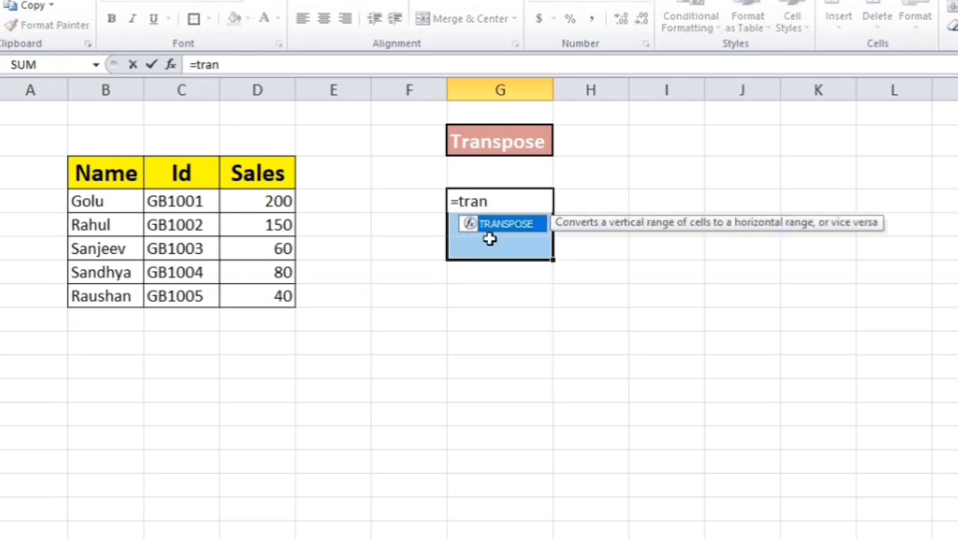
key(Tab)
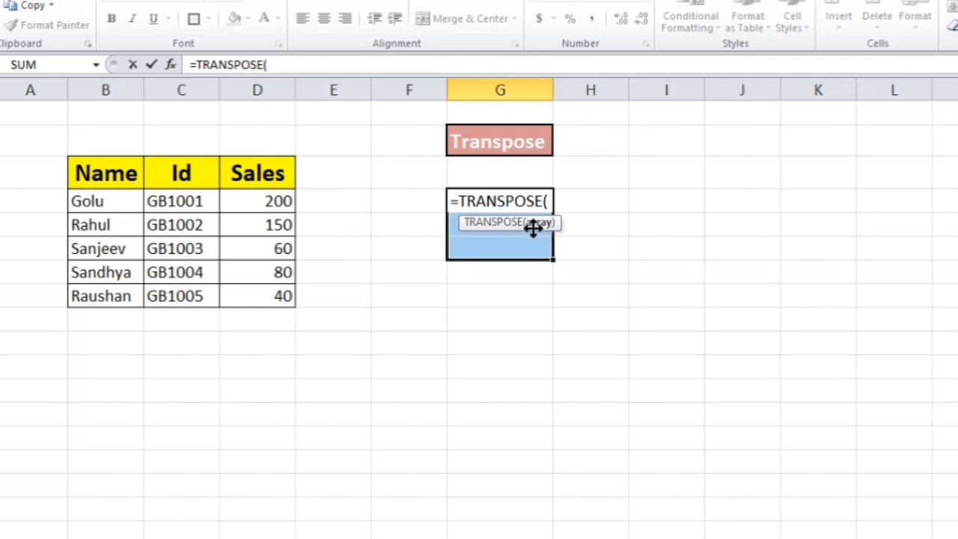
drag(107, 175, 248, 293)
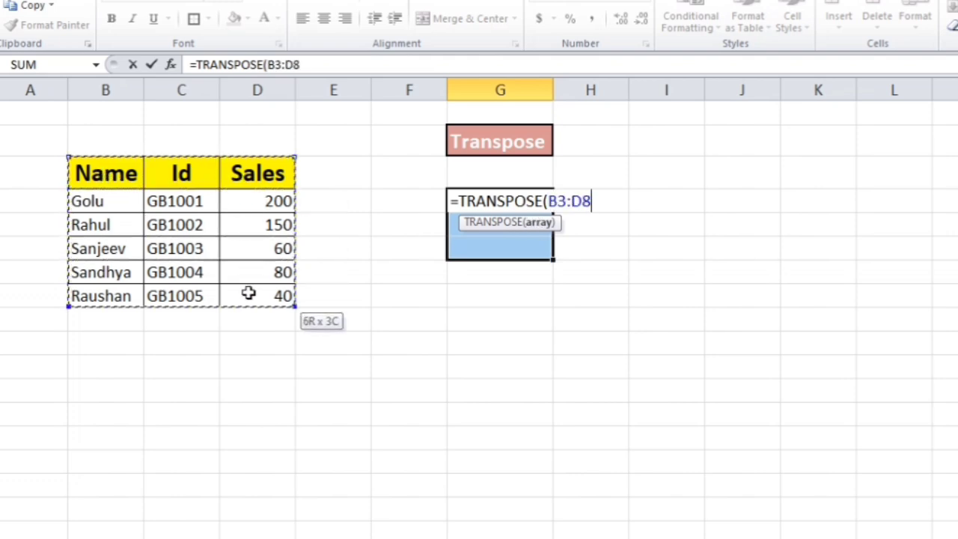
key(Return)
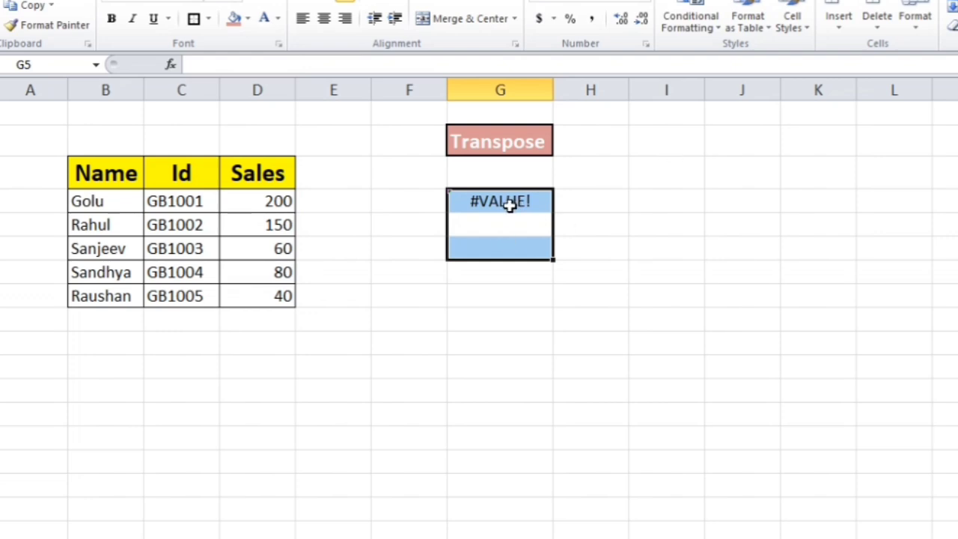
key(Delete)
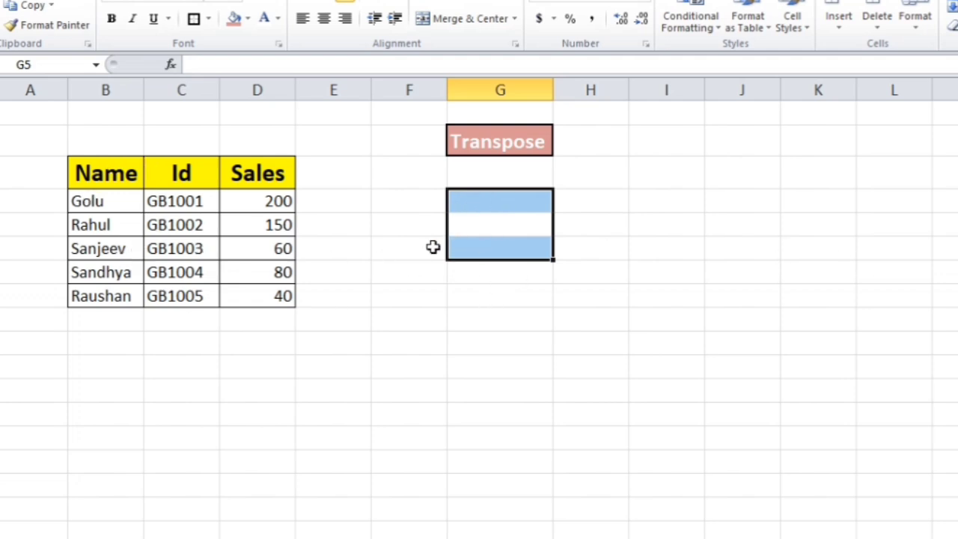
click(478, 397)
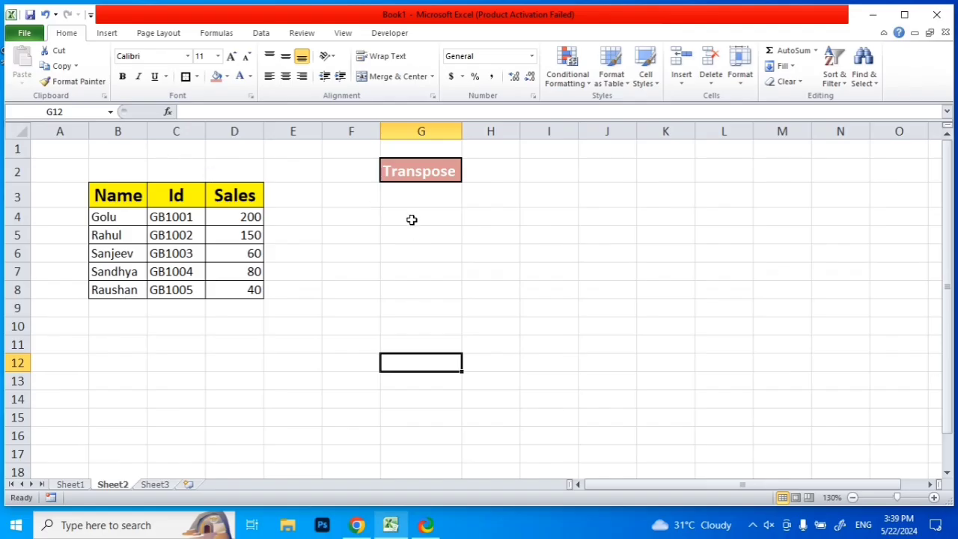
Transpose the Name, Id and Sales table into G4:L6 with the array formula =TRANSPOSE(B3:D8)
drag(411, 217, 724, 250)
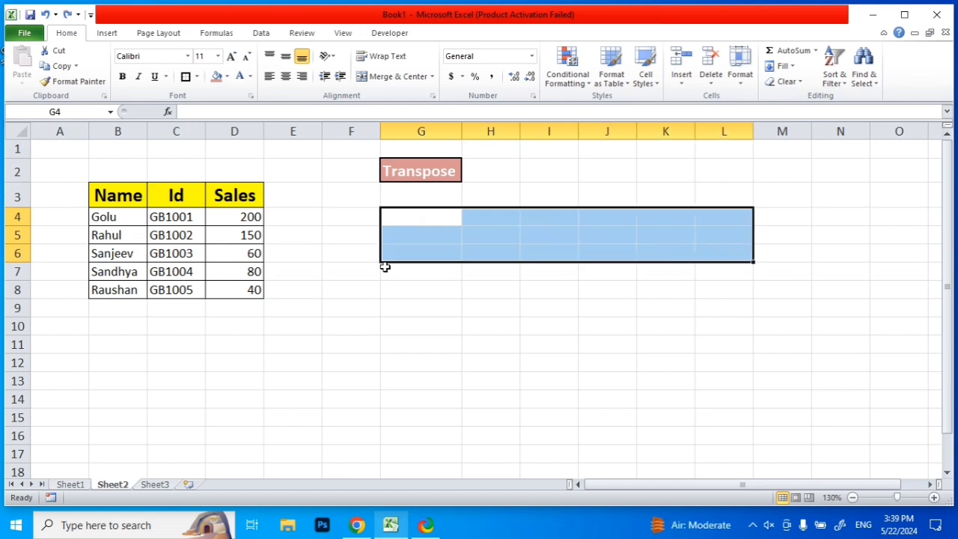
text(=)
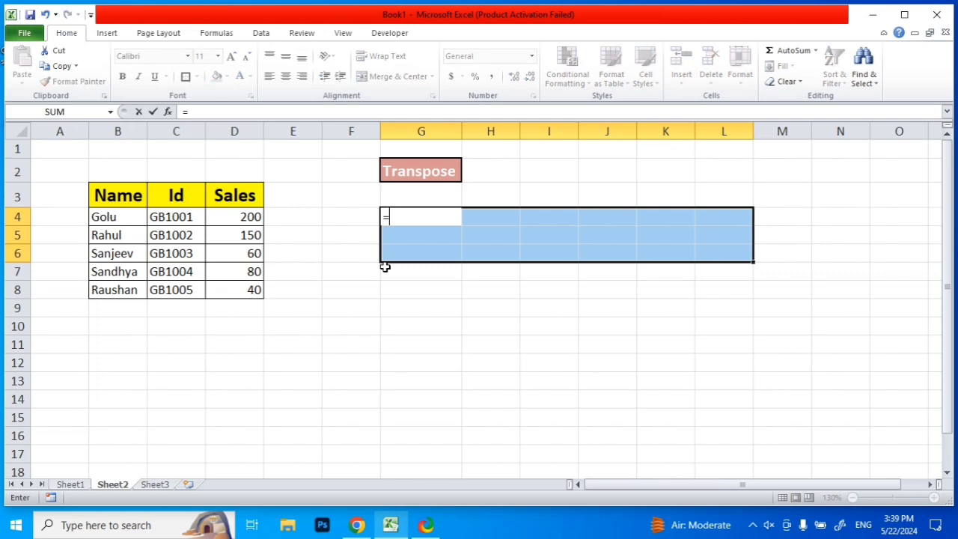
text(tran)
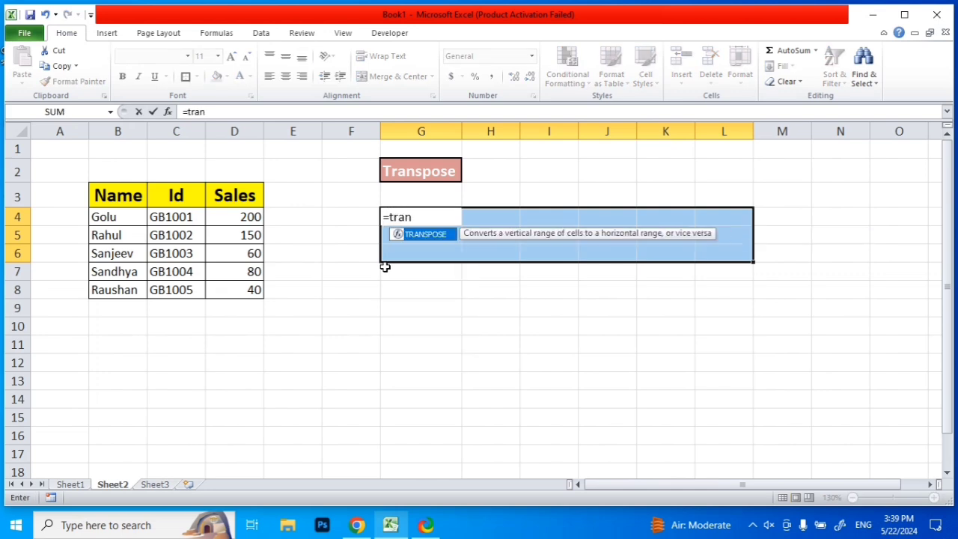
key(Tab)
drag(114, 195, 246, 291)
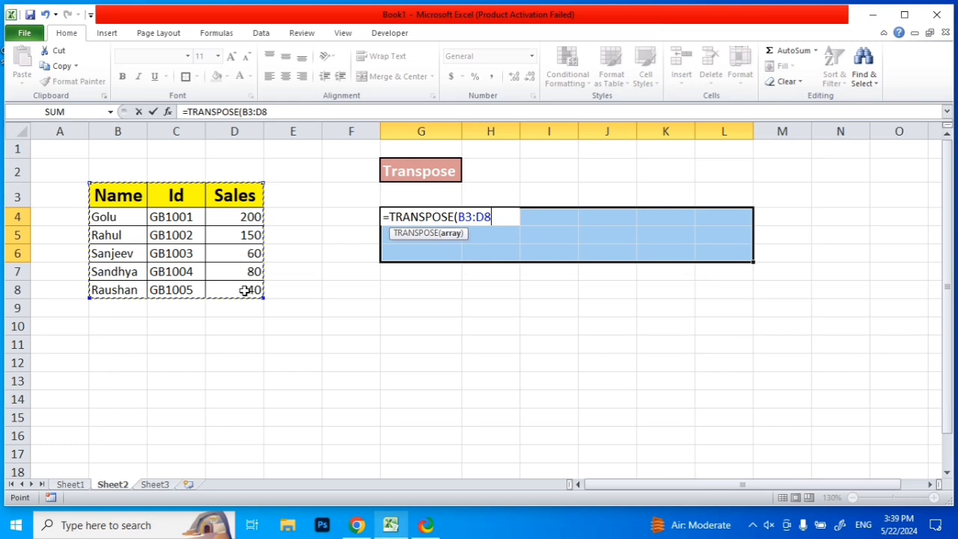
key(ctrl+shift+Return)
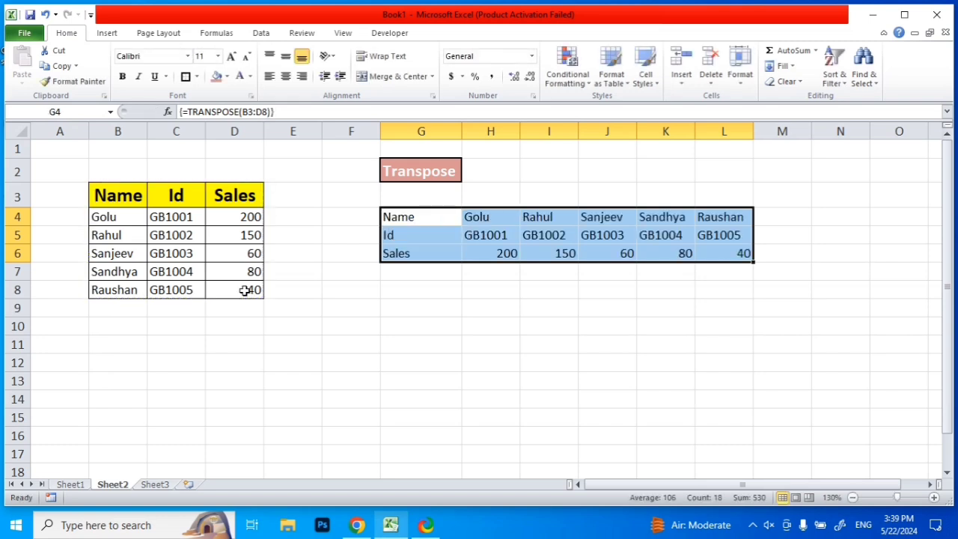
click(572, 362)
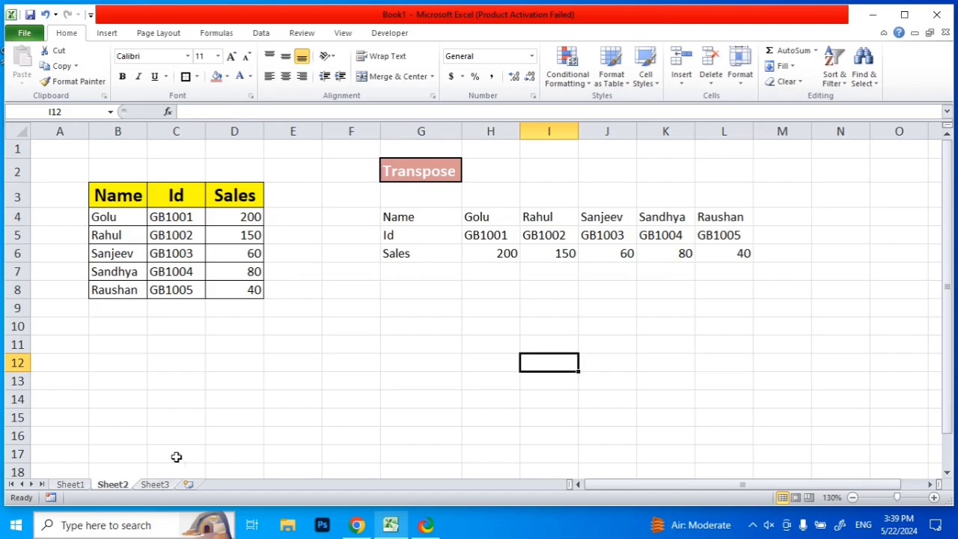
Switch to Sheet3, which holds the borderless student marks table
click(163, 484)
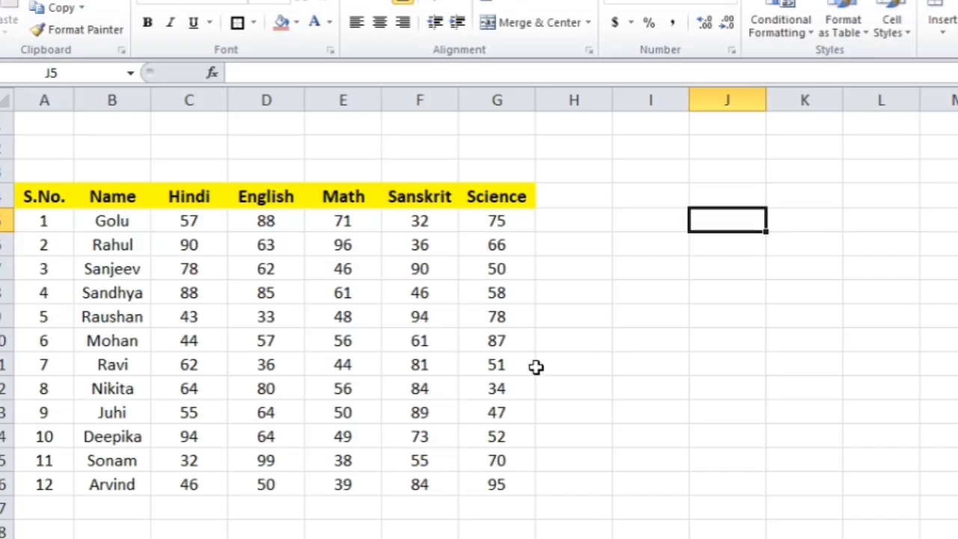
click(512, 317)
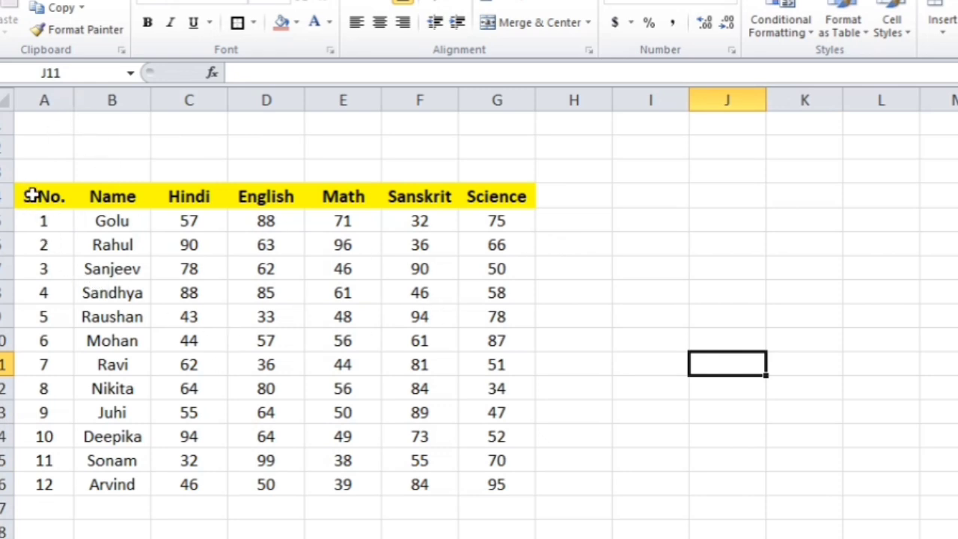
Apply All Borders to the student marks table A4:G16
drag(30, 192, 466, 481)
click(254, 24)
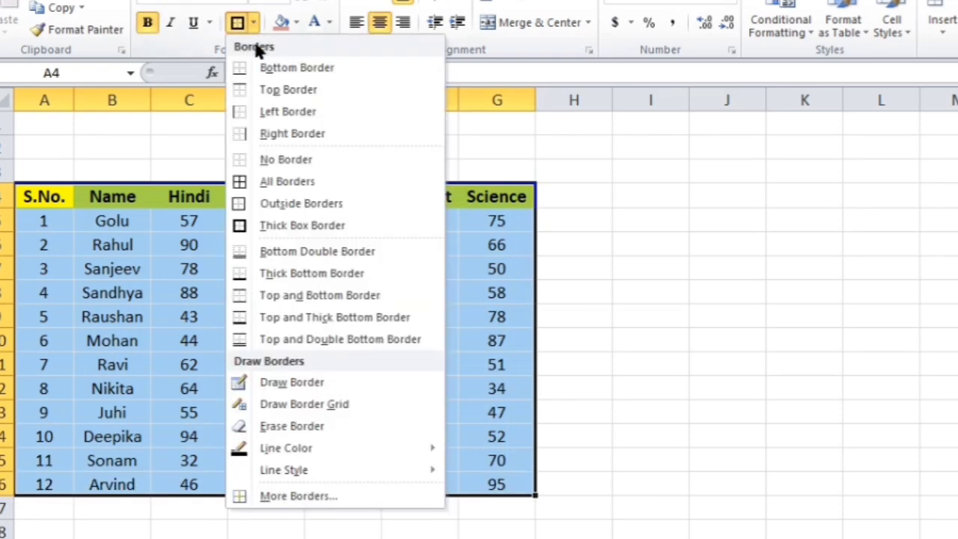
click(279, 182)
click(736, 248)
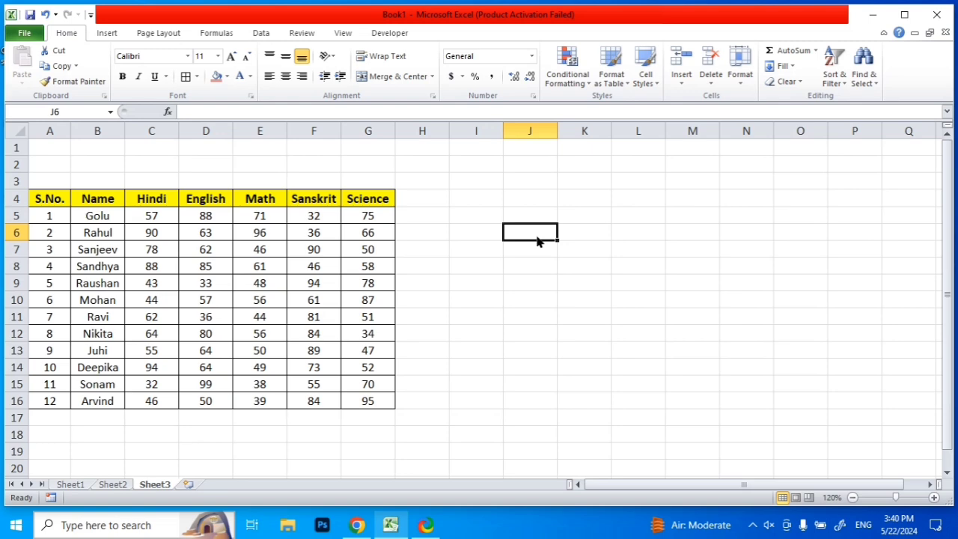
Check the bordered marks table in the print preview, and undo its borders
key(ctrl+p)
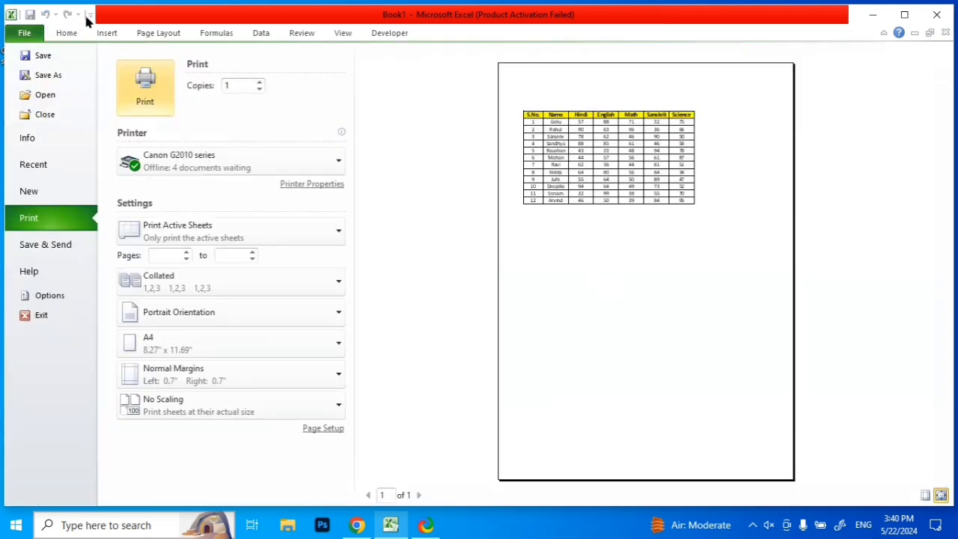
click(102, 33)
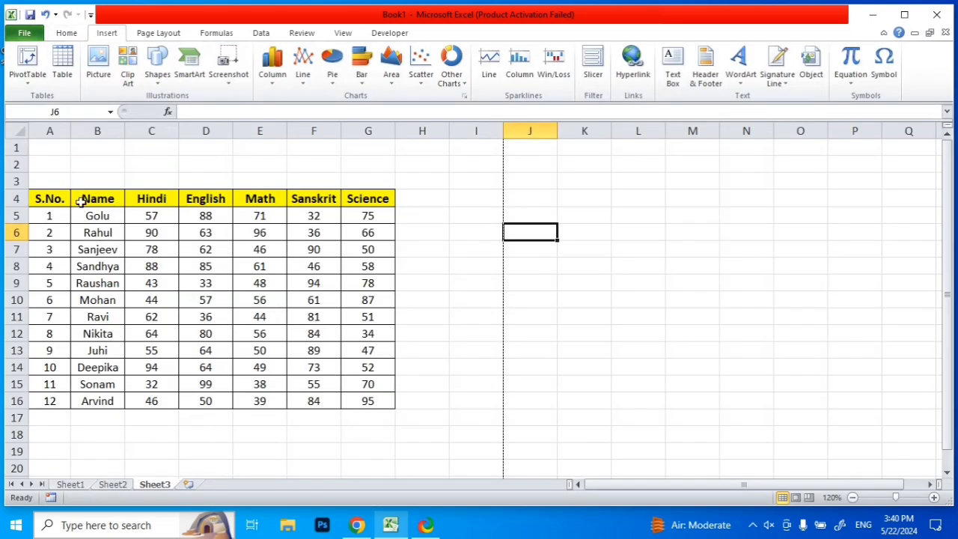
key(ctrl+z)
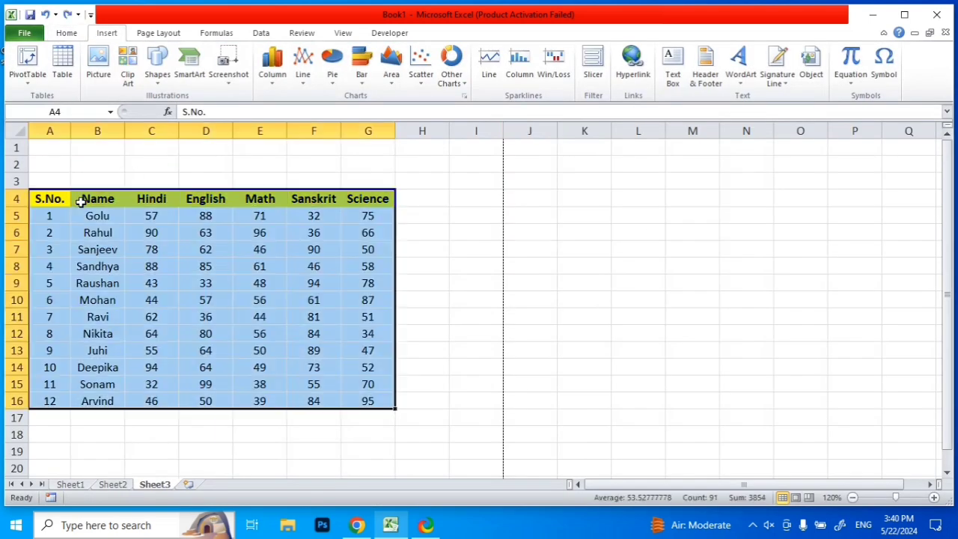
Apply All Borders to the student marks table in A4:G16
click(405, 216)
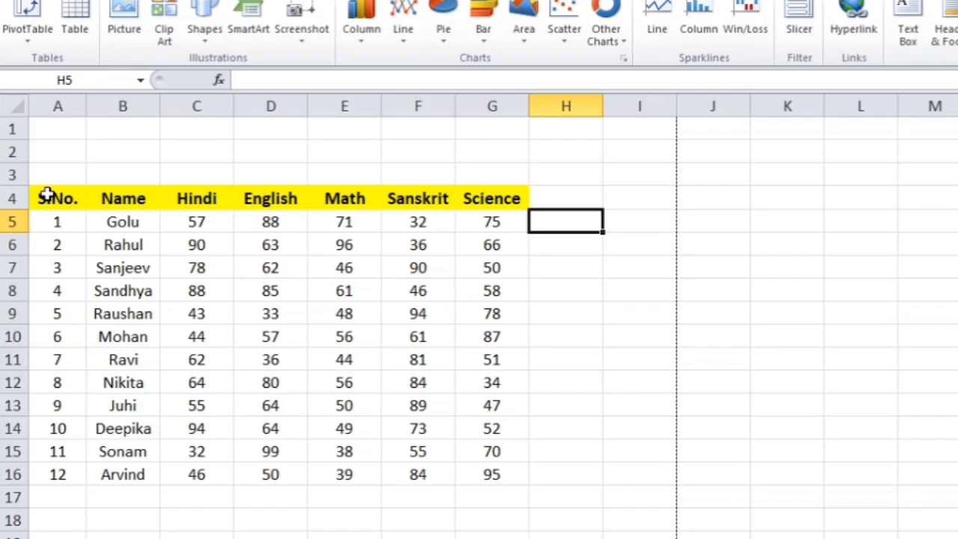
drag(47, 196, 479, 472)
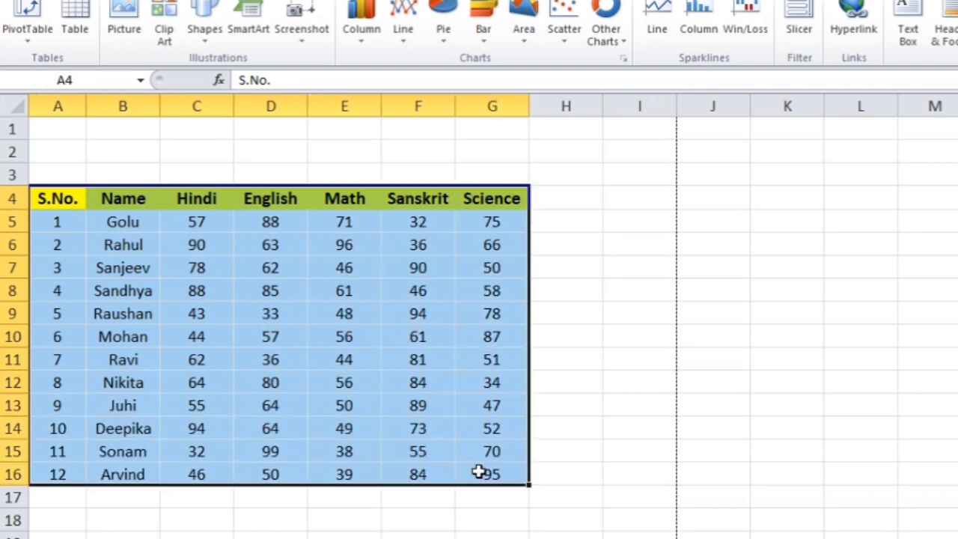
key(alt+h)
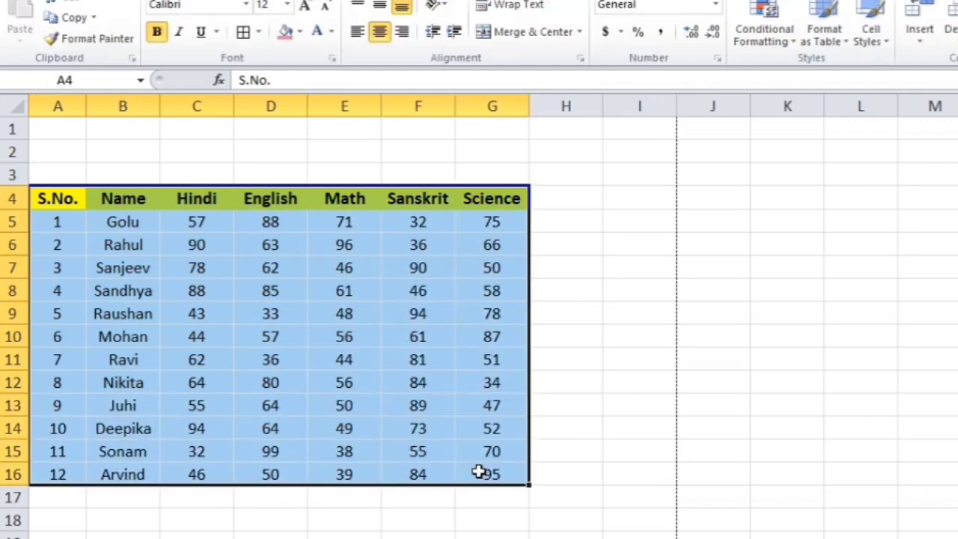
key(b)
key(a)
click(689, 404)
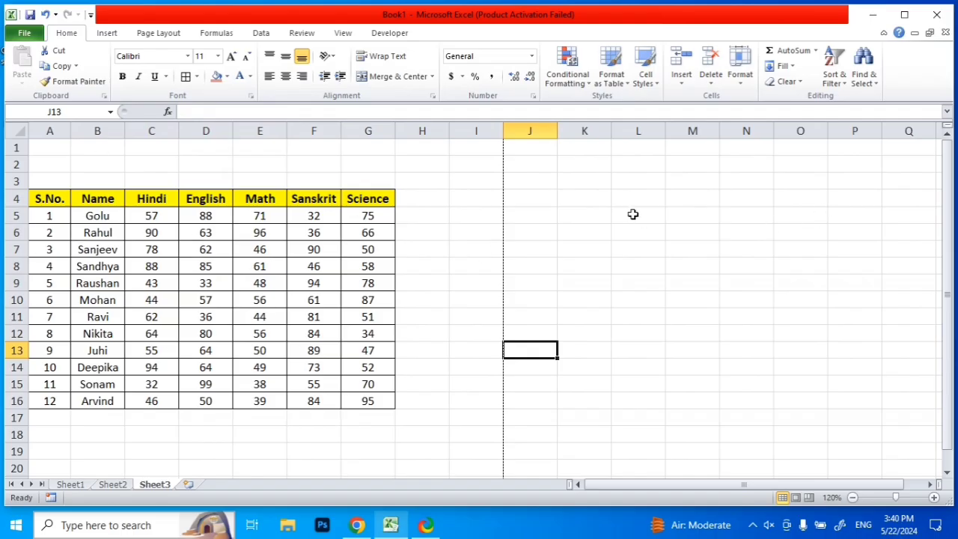
Apply All Borders to the empty cell range L5:O16 beside the marks table
drag(634, 216, 782, 403)
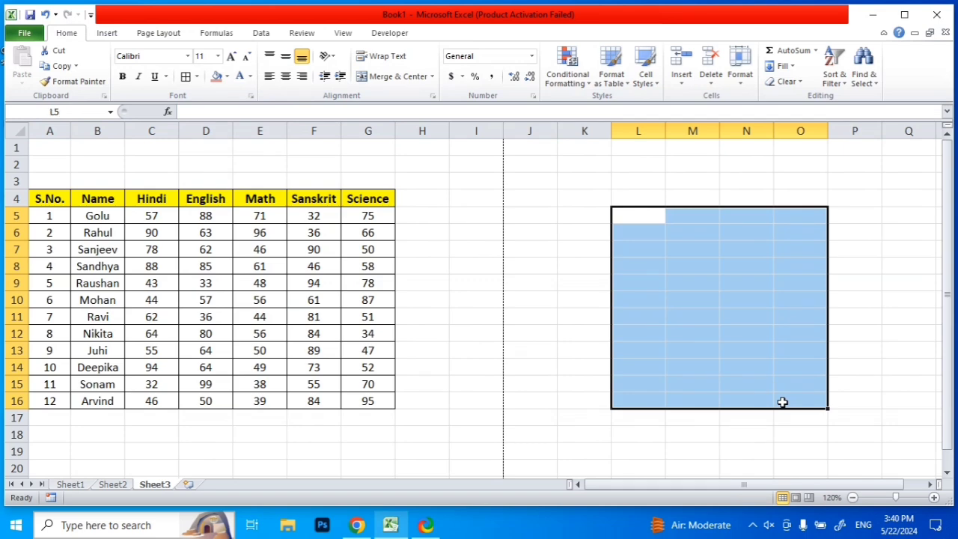
key(alt+h)
key(b)
key(a)
click(495, 371)
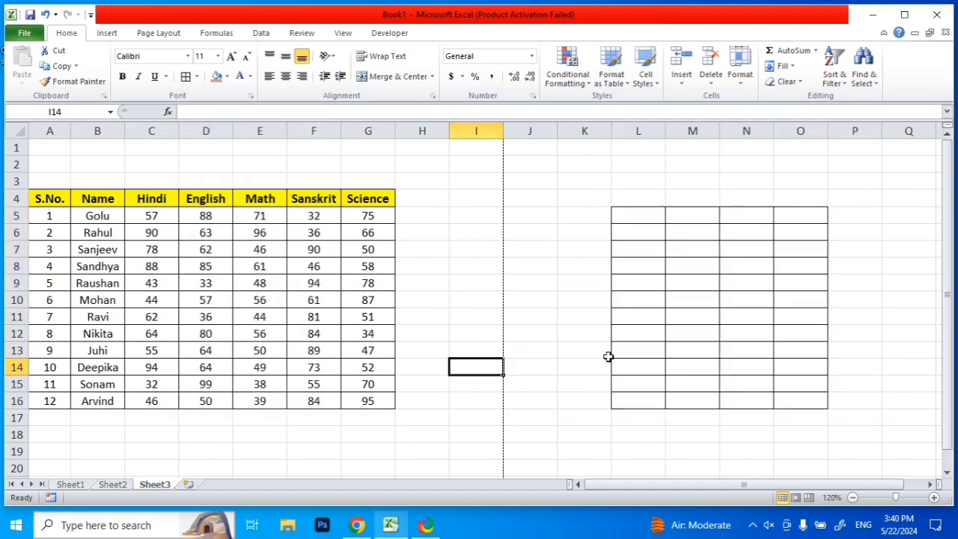
Insert a new worksheet and enter 1 in B3 and 2 in B4
click(188, 484)
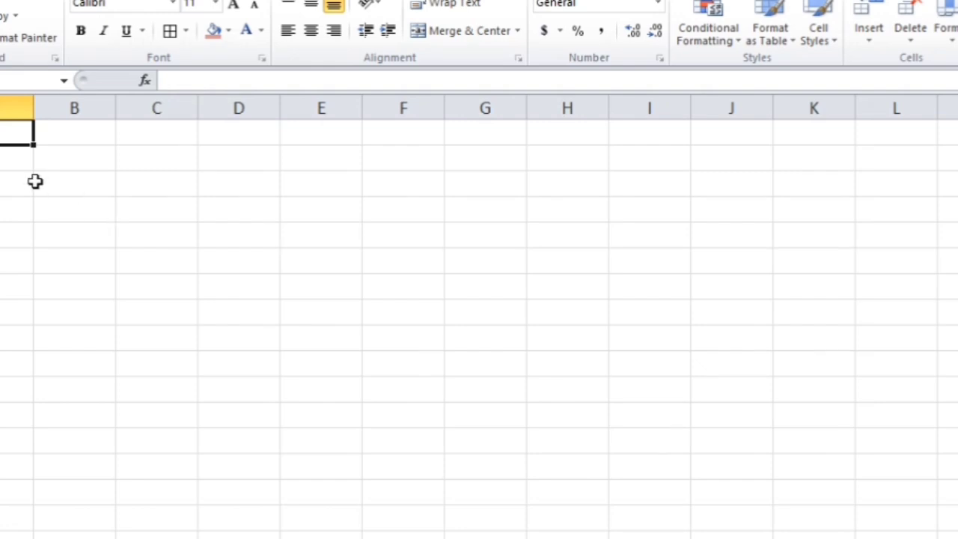
click(37, 182)
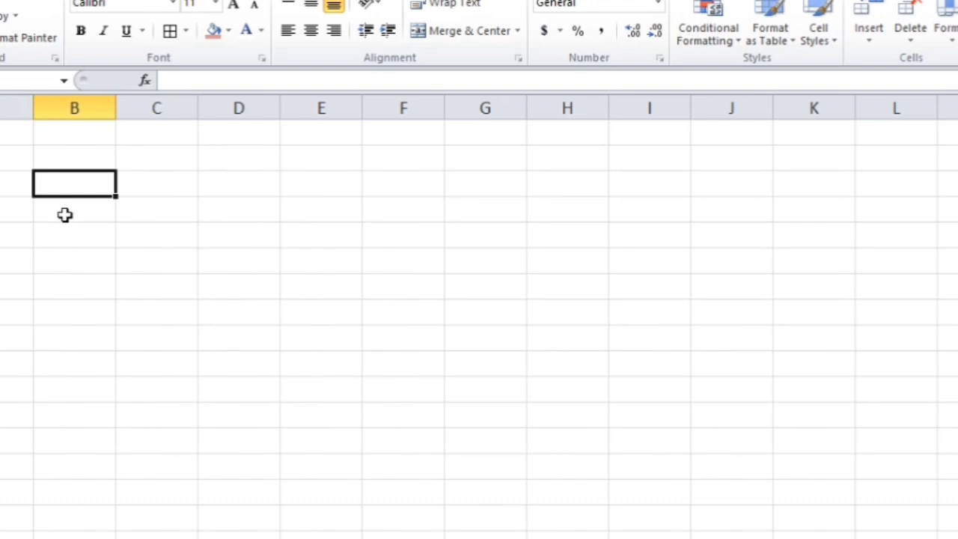
text(1)
key(Return)
text(2)
key(Return)
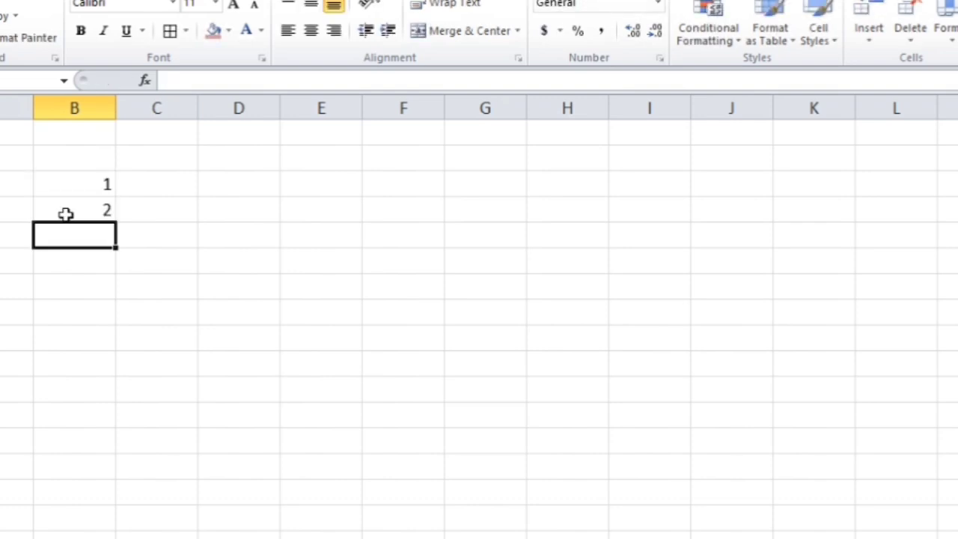
Extend the number series from B3:B4 several screens down column B with the fill handle
drag(101, 182, 113, 538)
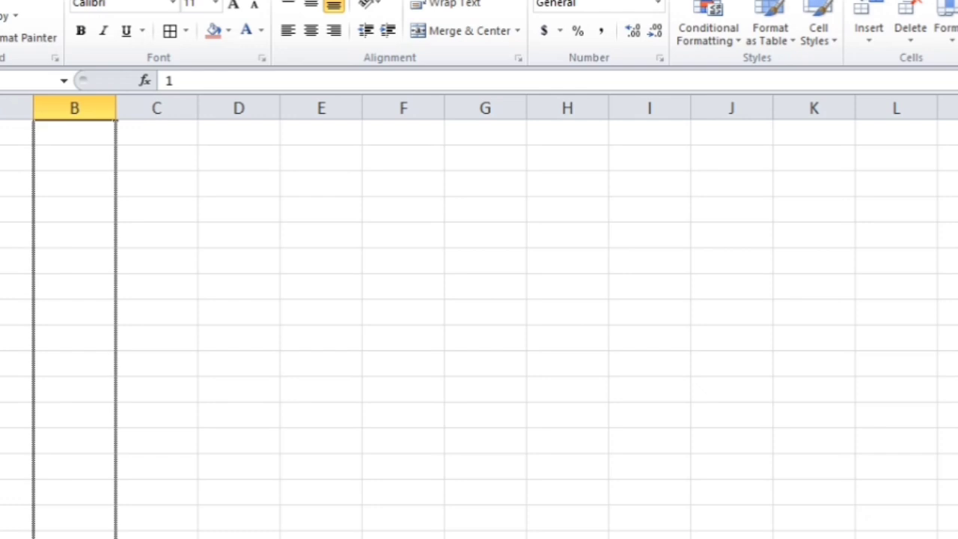
drag(113, 538, 113, 538)
scroll(383, 345, up, 2)
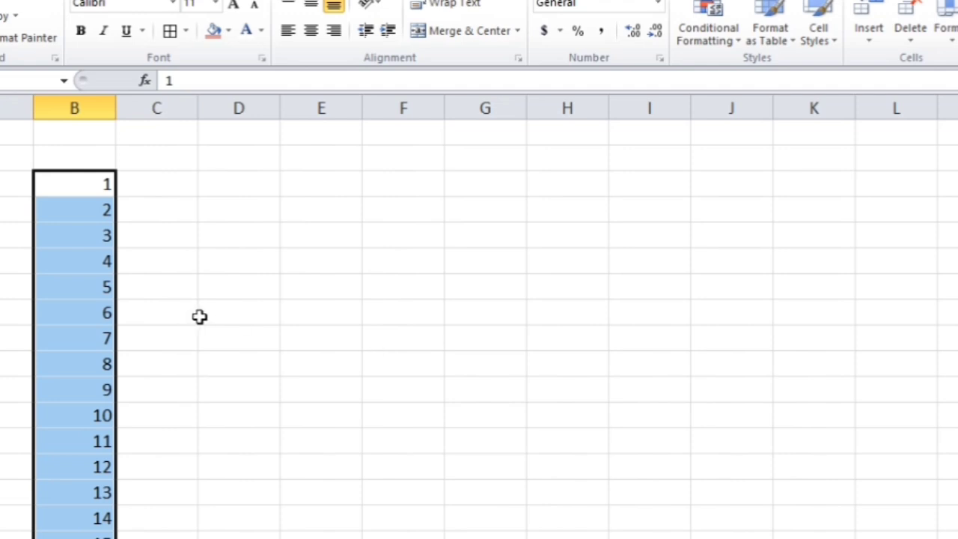
Enter 1 and 2 in C3:C4, extend the series far down column C, and clear those numbers
click(143, 188)
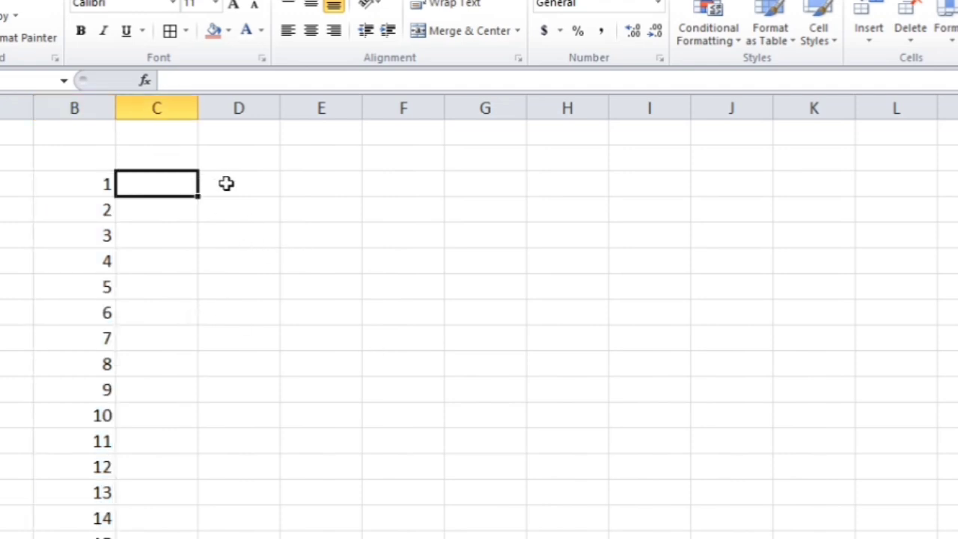
text(1)
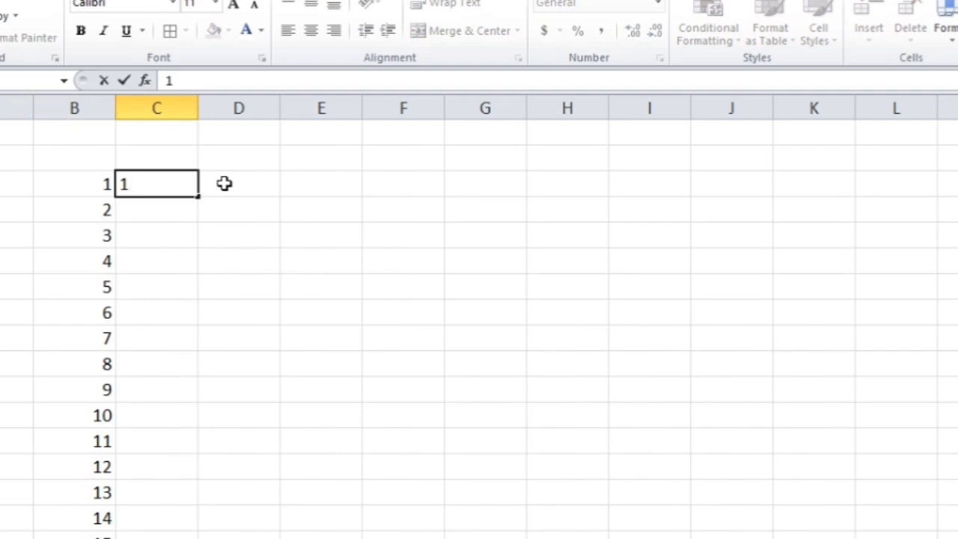
key(Return)
text(2)
key(Return)
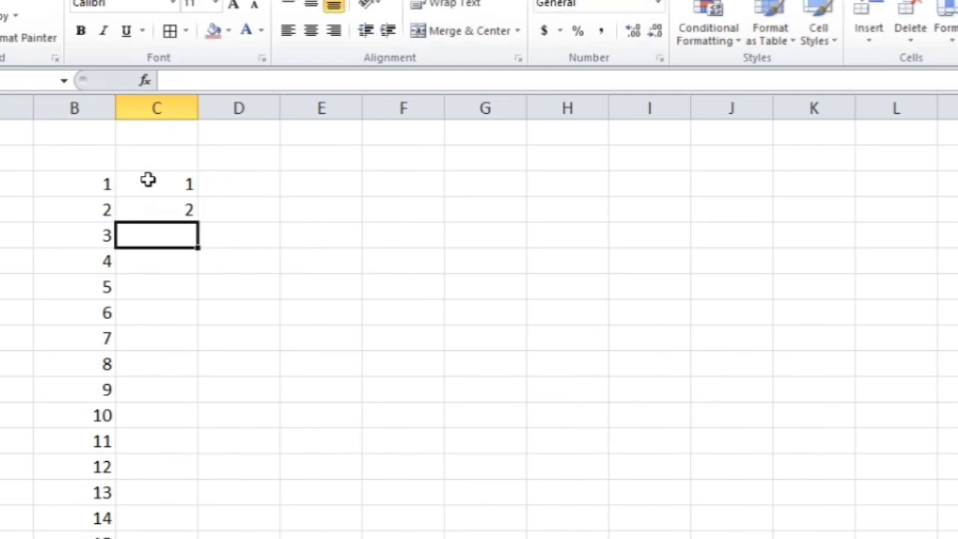
drag(148, 180, 191, 535)
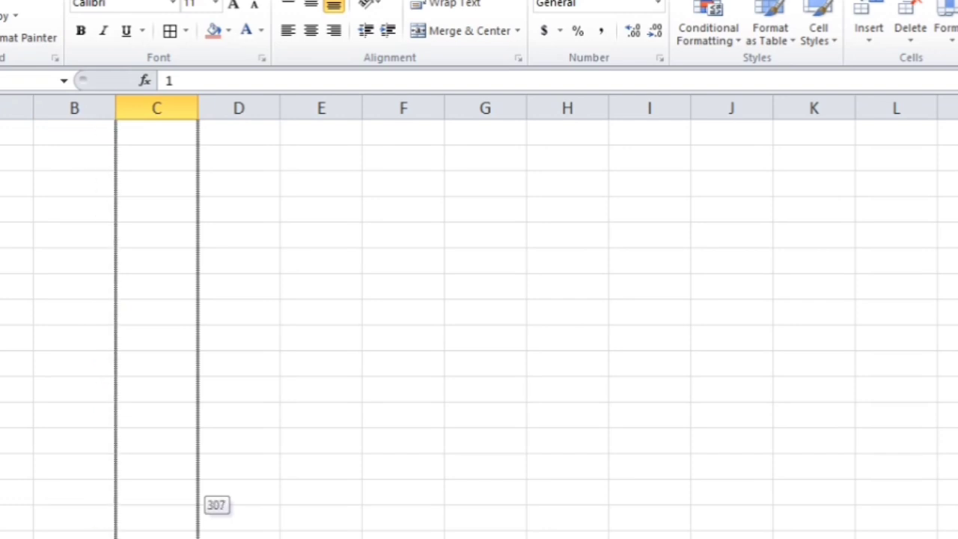
drag(191, 535, 191, 535)
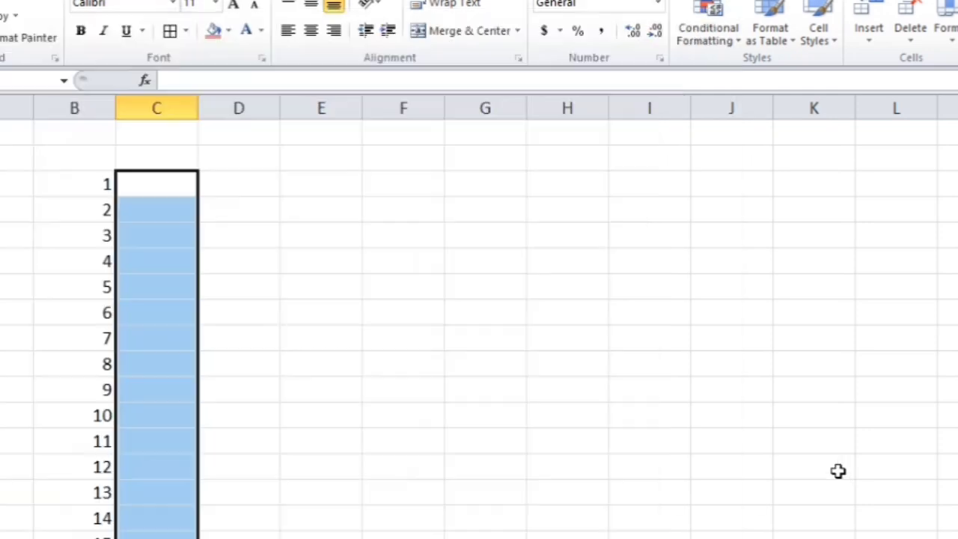
click(838, 471)
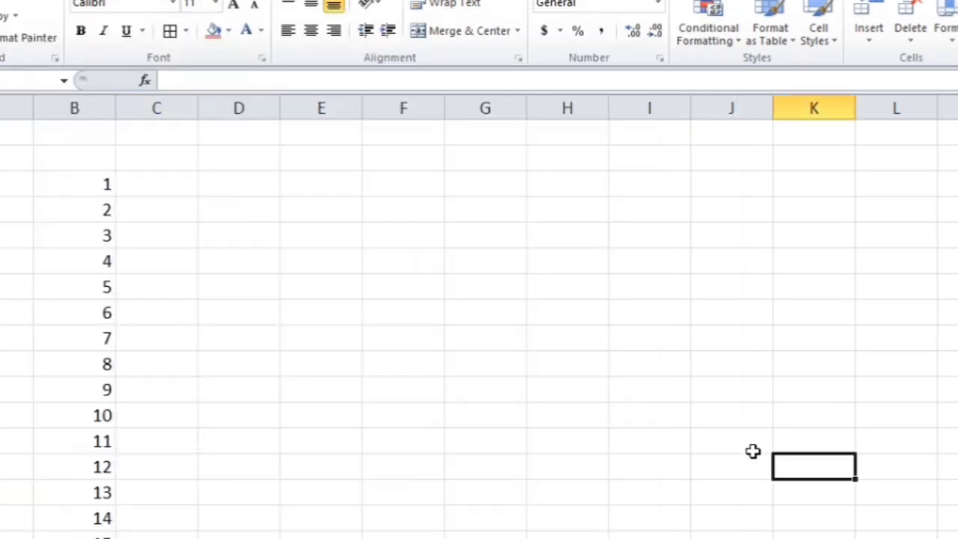
Enter 1 in cell E3 as the starting value of a series and reselect that cell
click(239, 183)
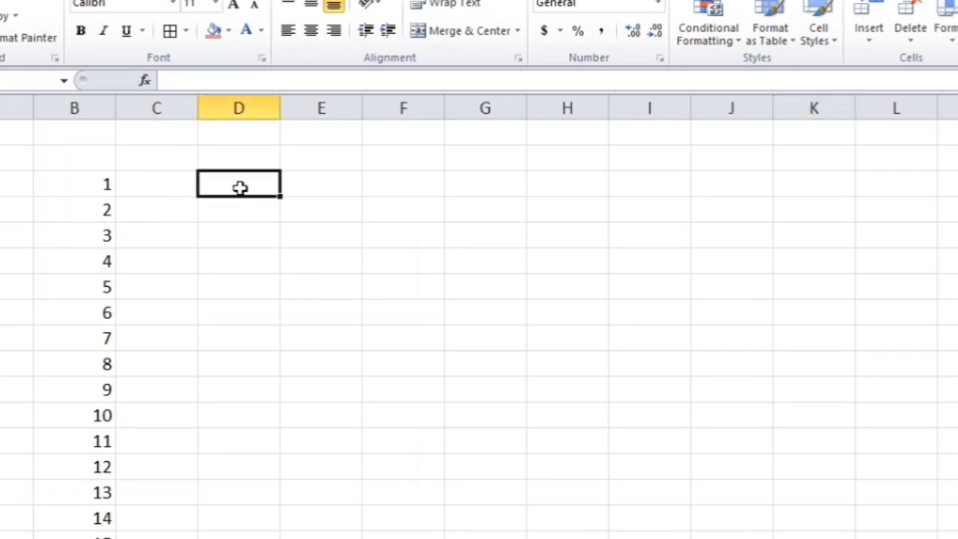
click(310, 187)
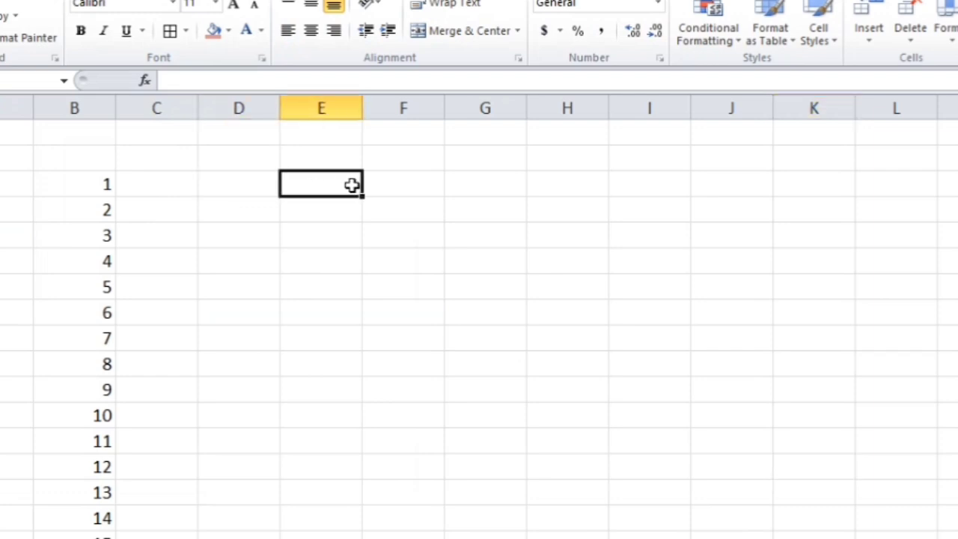
text(1)
key(Return)
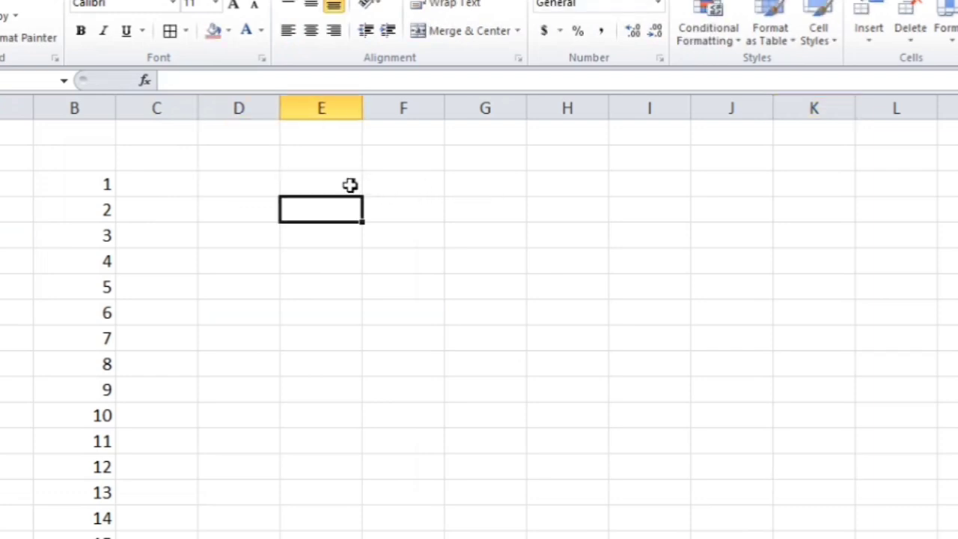
click(336, 185)
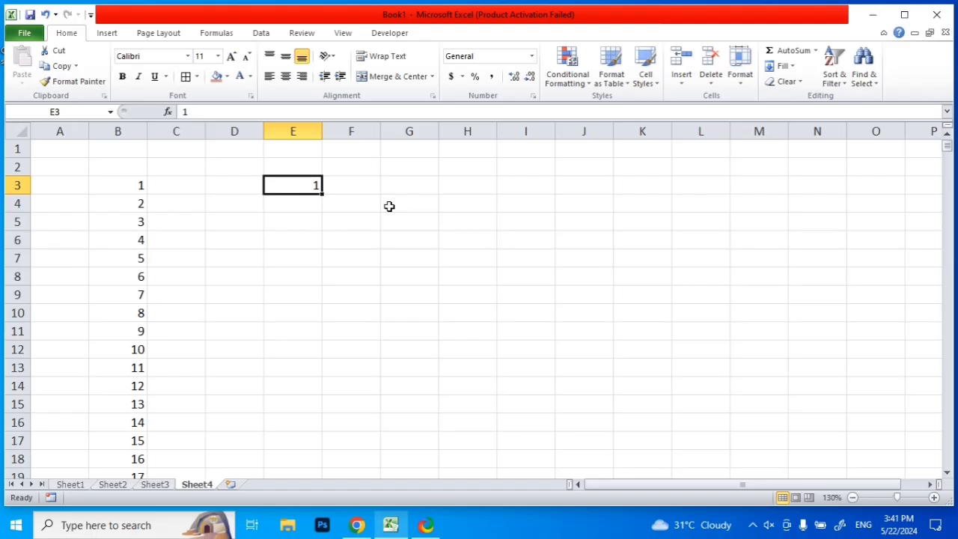
Fill a linear series from E3 down the column with step value 1 and stop value 100000
key(alt+e)
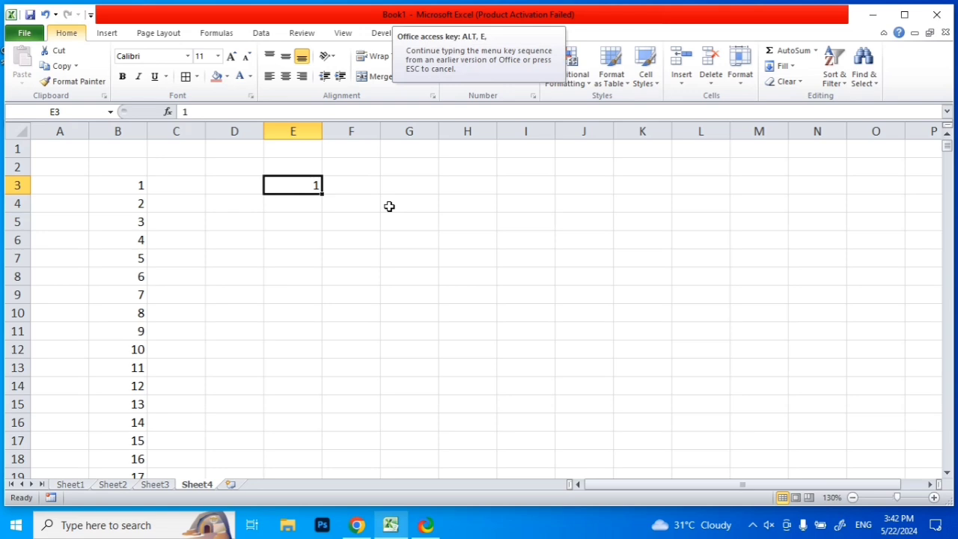
key(i)
key(s)
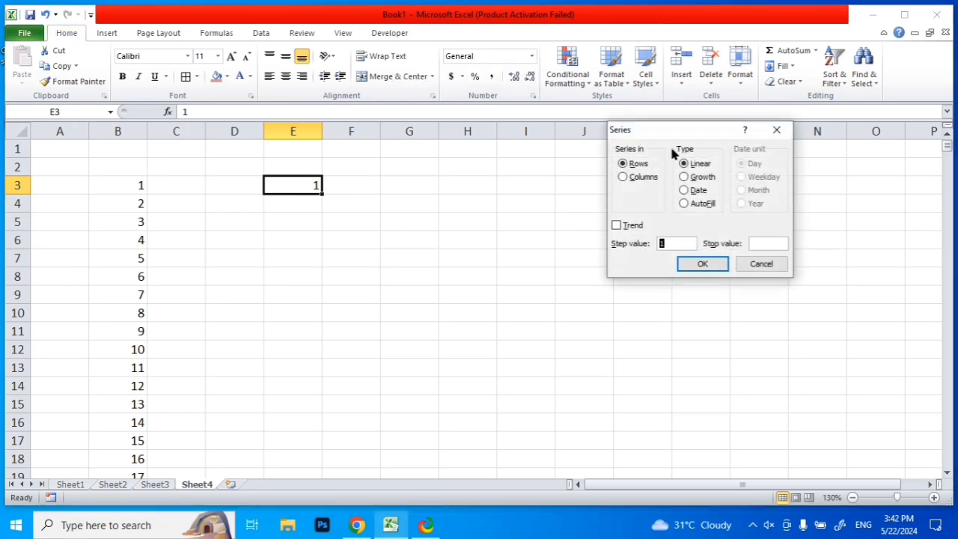
drag(678, 136, 470, 229)
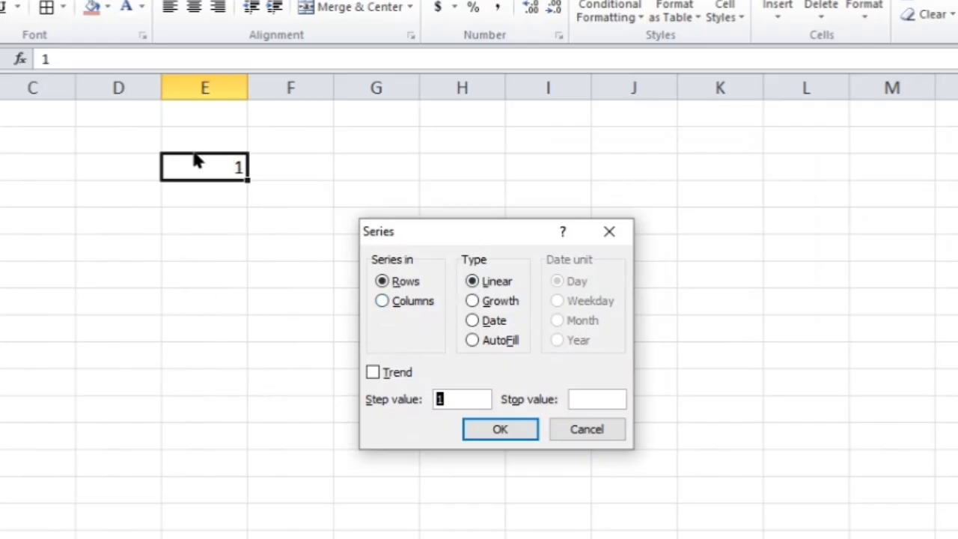
click(408, 303)
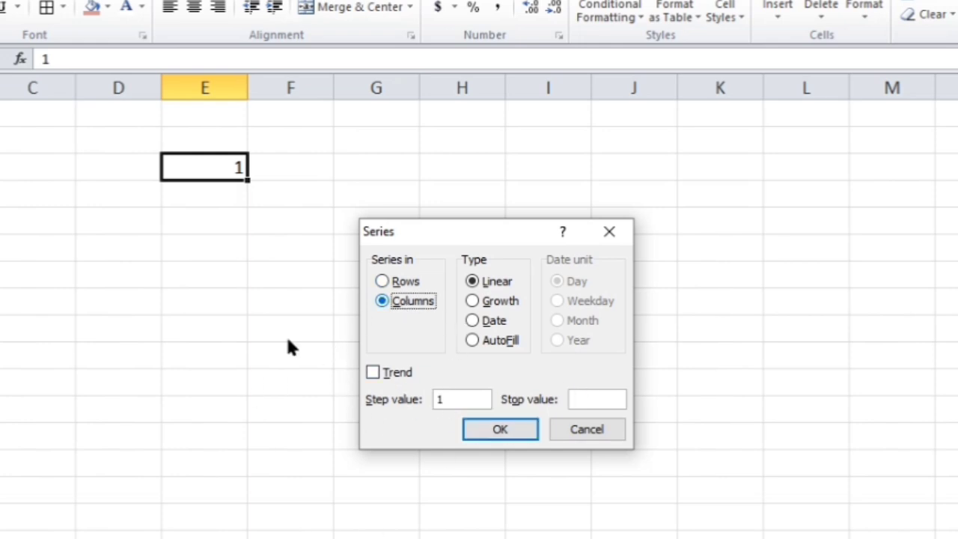
click(600, 399)
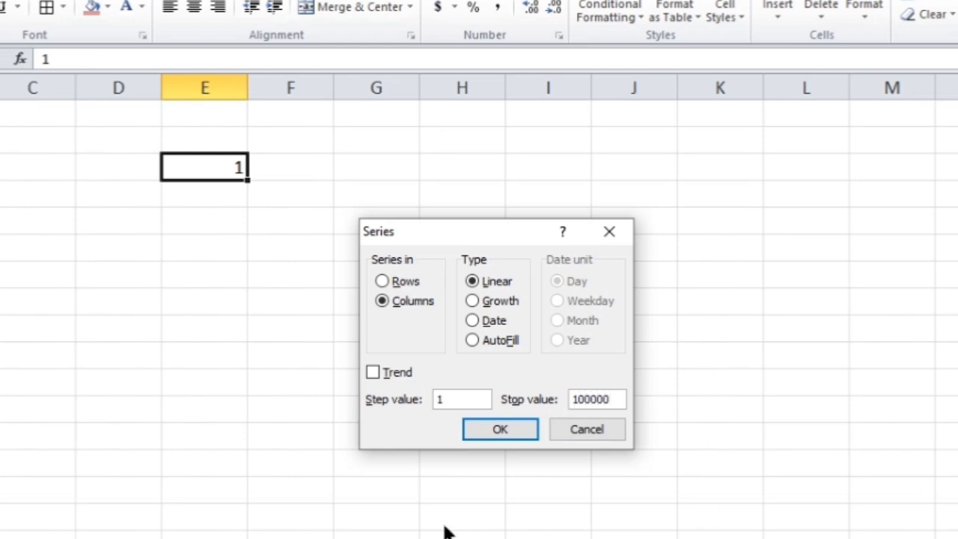
click(503, 431)
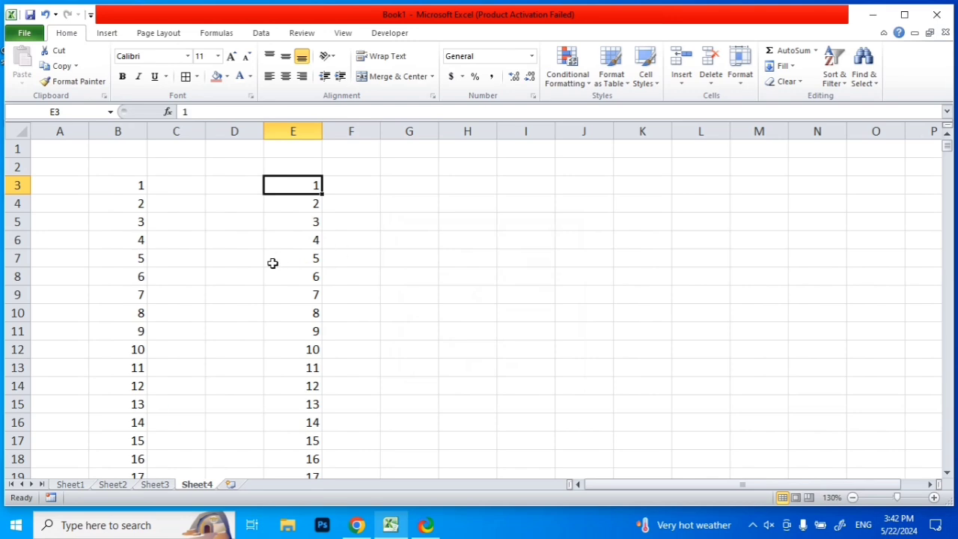
Check the end of the number series in column E and return to the top of the sheet
key(ctrl+shift+Down)
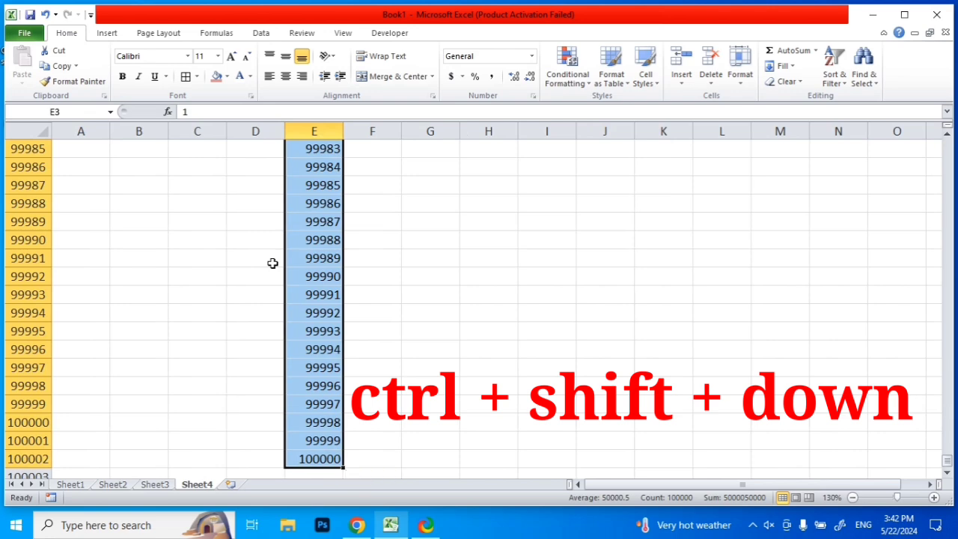
click(629, 223)
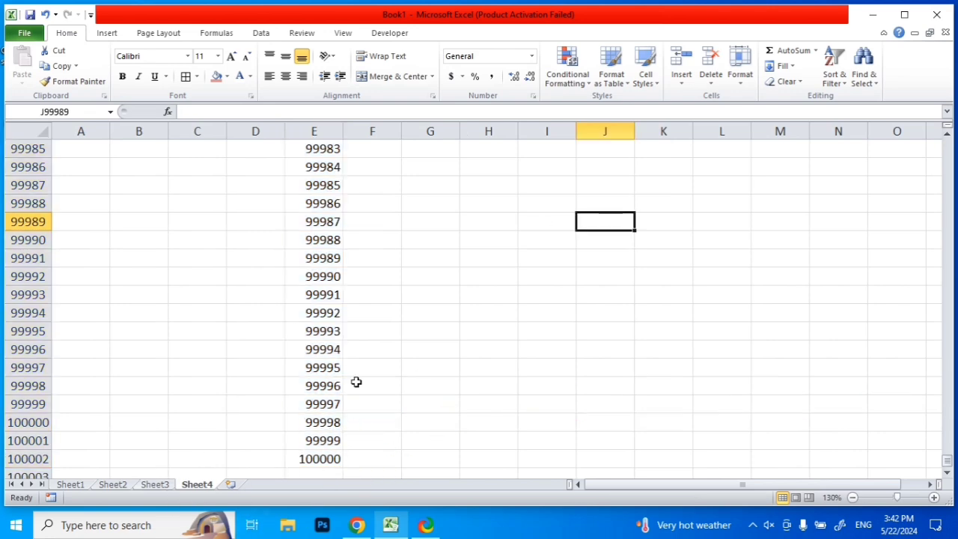
scroll(356, 381, up, 20)
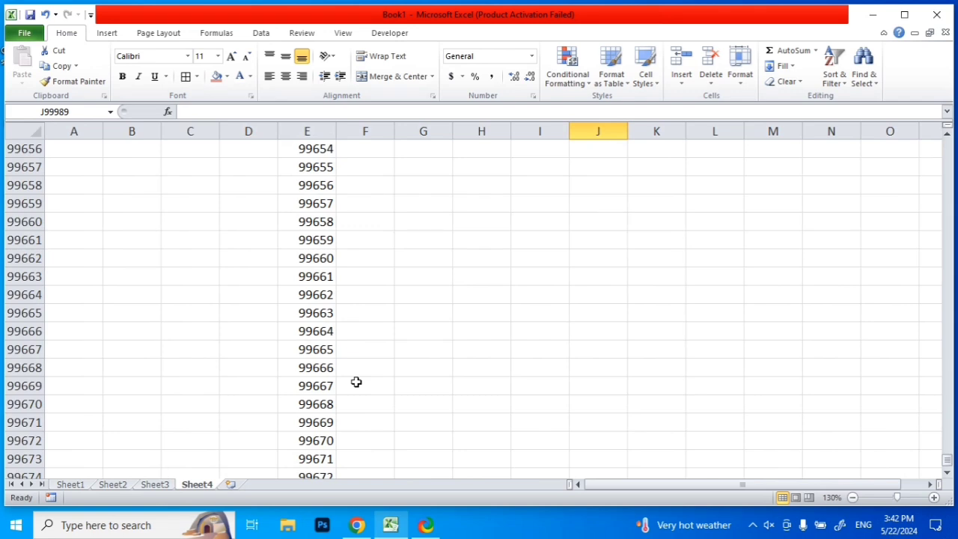
key(ctrl+shift+Up)
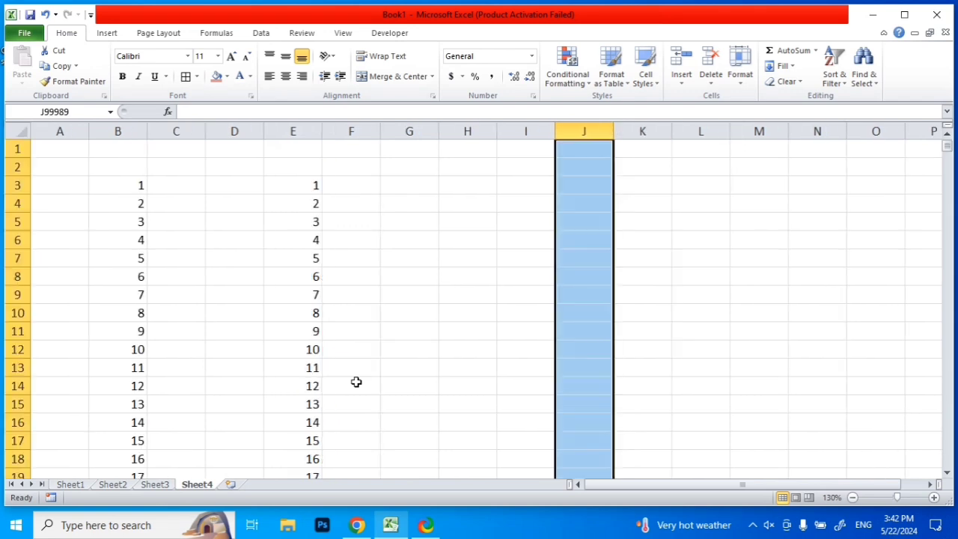
Delete the whole number series in column E, from E3 down to its last cell
click(297, 185)
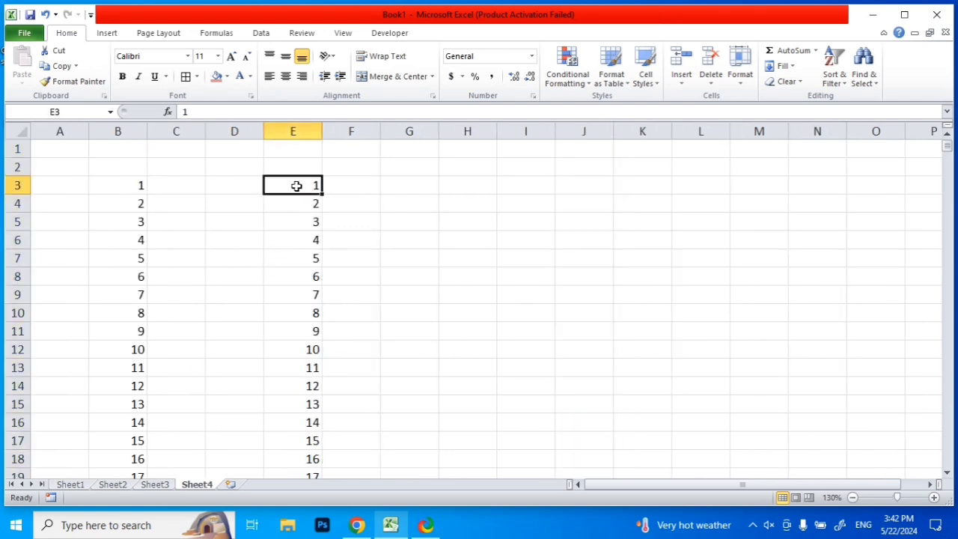
key(ctrl+shift+Down)
key(ctrl+shift+Up)
scroll(373, 191, up, 1)
key(ctrl+shift+Down)
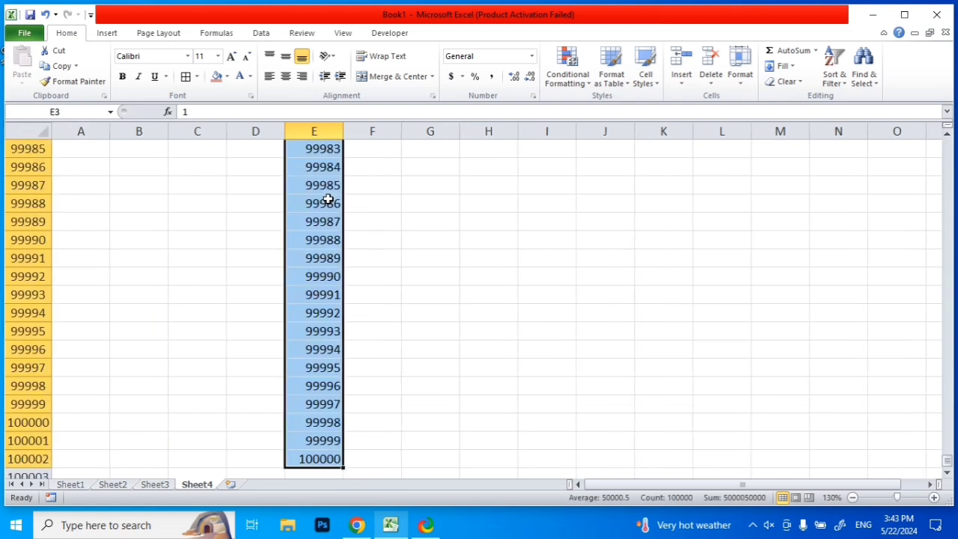
key(Delete)
click(408, 187)
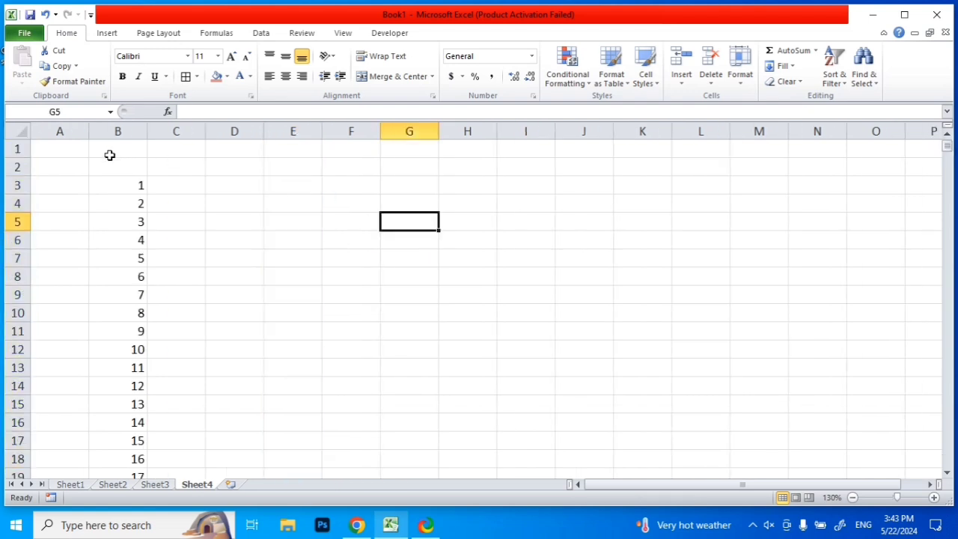
Delete the whole number series in column B, from B3 down to its last cell
click(117, 184)
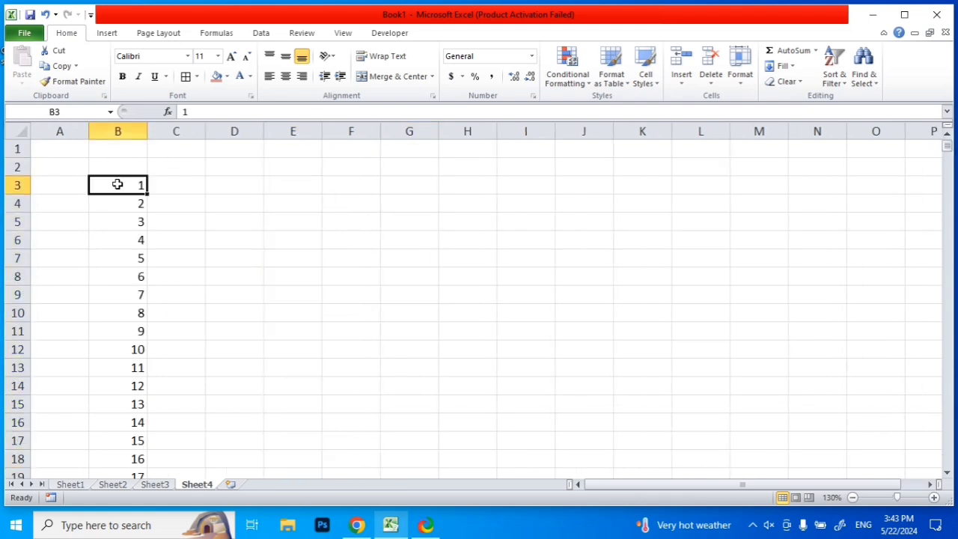
key(ctrl+shift+Down)
key(Delete)
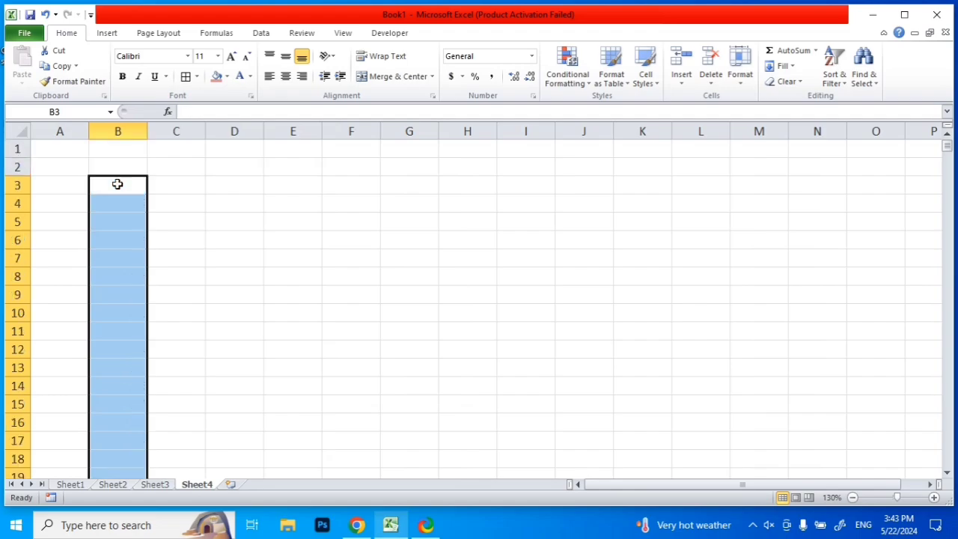
click(342, 167)
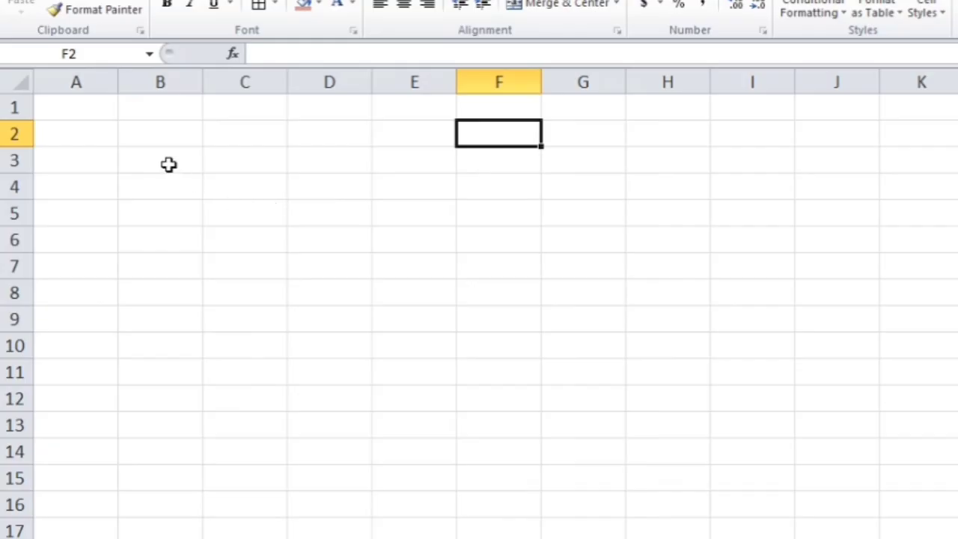
Enter 1 in B3 and 2 in B4, and extend the two numbers as a series down to B11
click(168, 164)
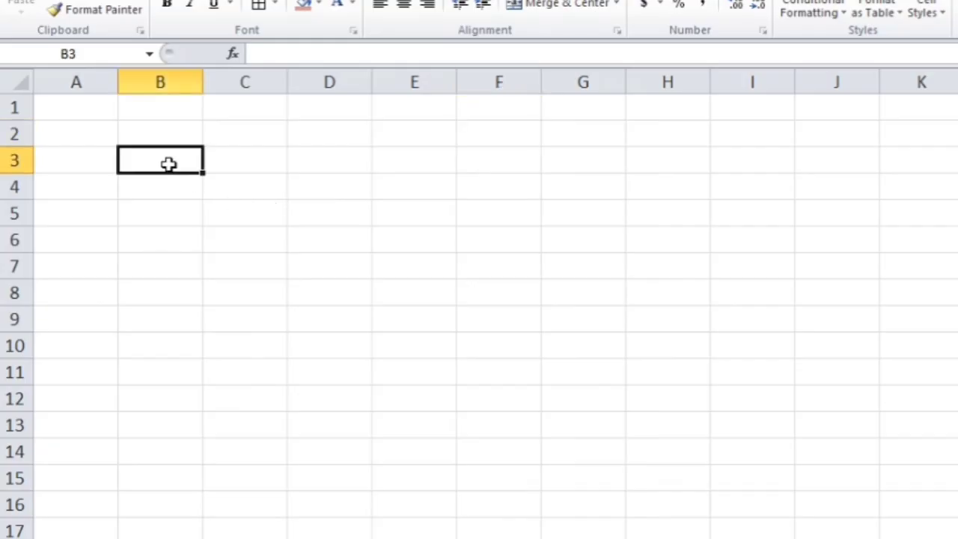
text(1)
key(Return)
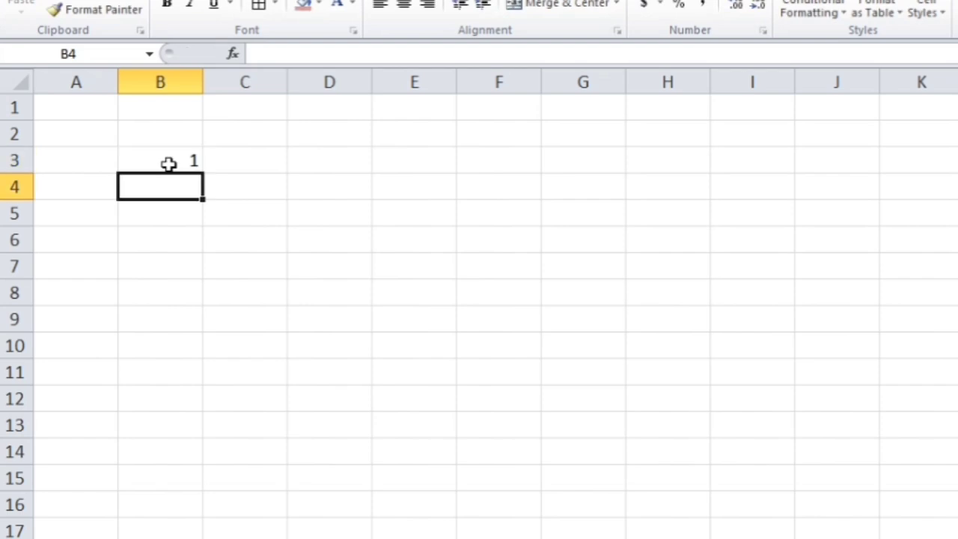
text(2)
key(Return)
drag(193, 155, 193, 386)
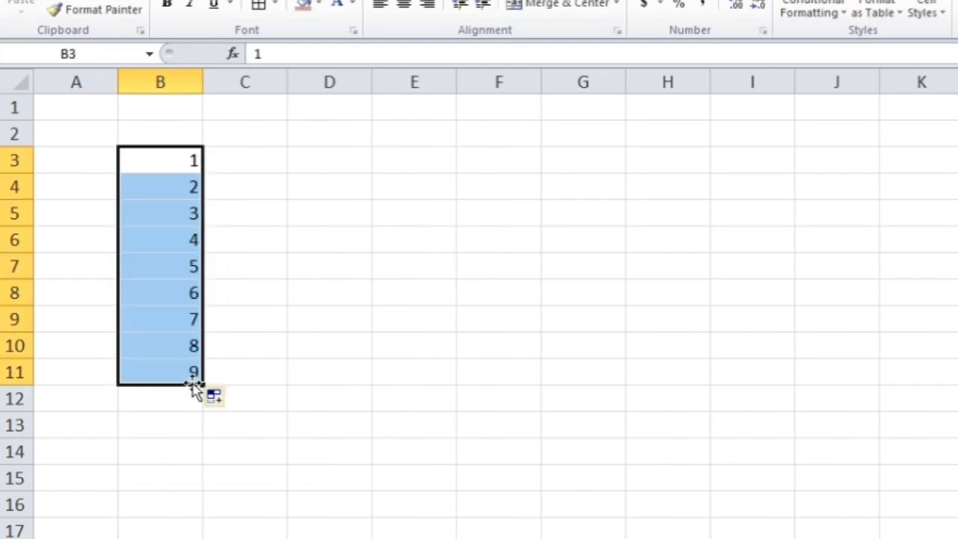
Clear the series in B3:B11, enter 1 in B3 as the only starting value, and reselect that cell
key(Delete)
click(369, 298)
click(171, 156)
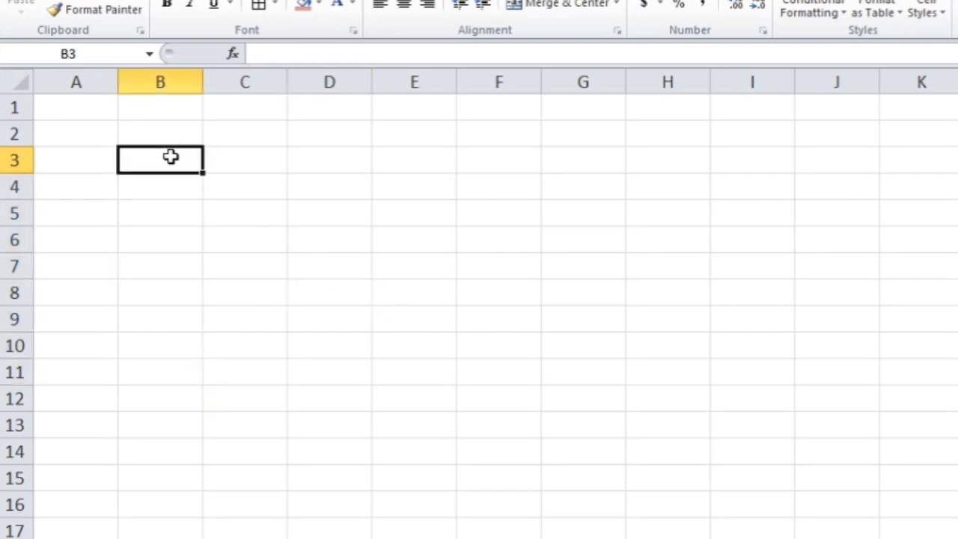
text(1)
key(Return)
click(171, 155)
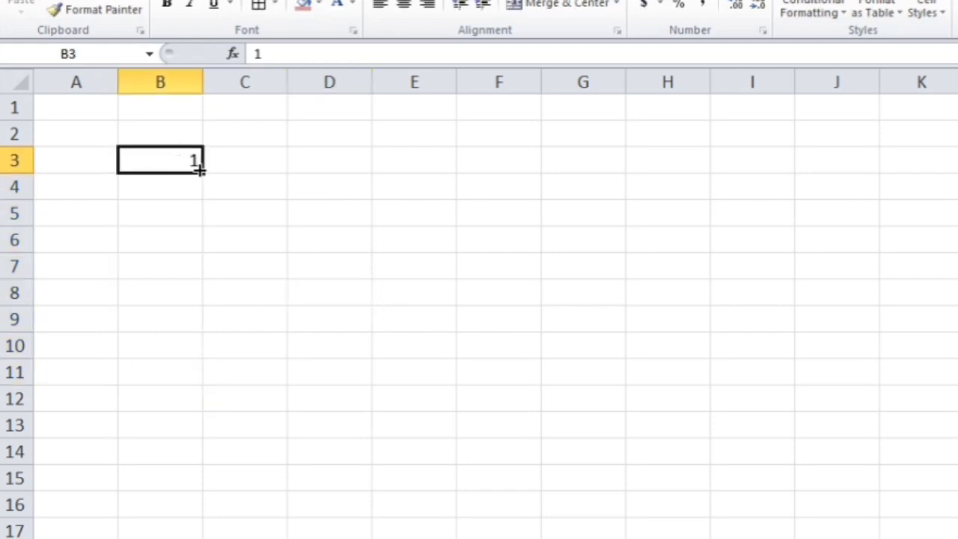
AutoFill the 1 in B3 down to B15 and change the fill option to Fill Series
drag(202, 172, 195, 496)
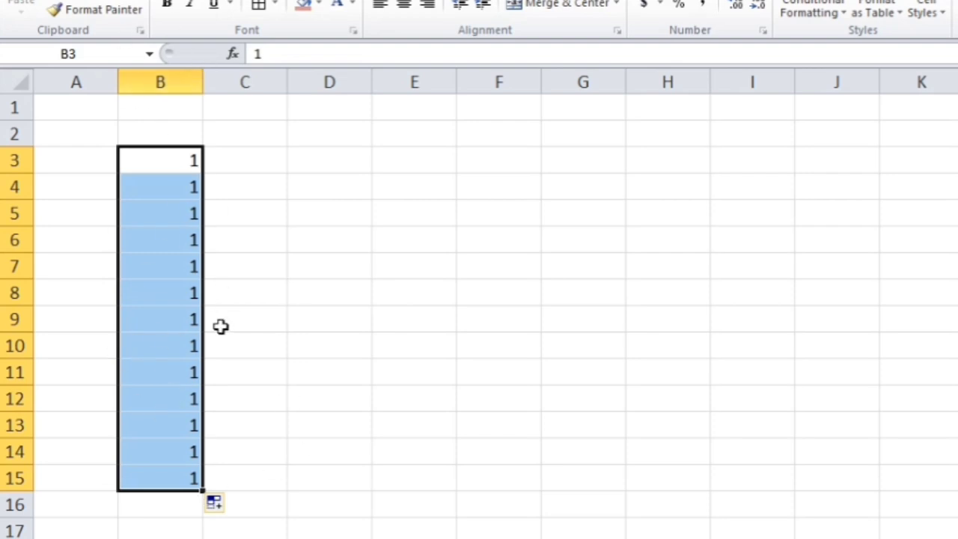
click(222, 504)
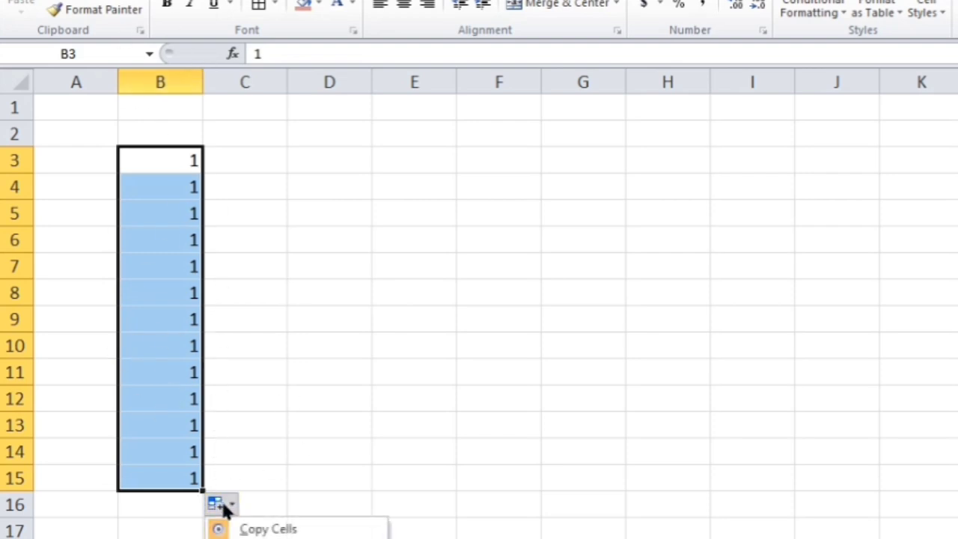
click(231, 538)
Switch the fill option of B3:B15 to Copy Cells and clear the range
click(215, 507)
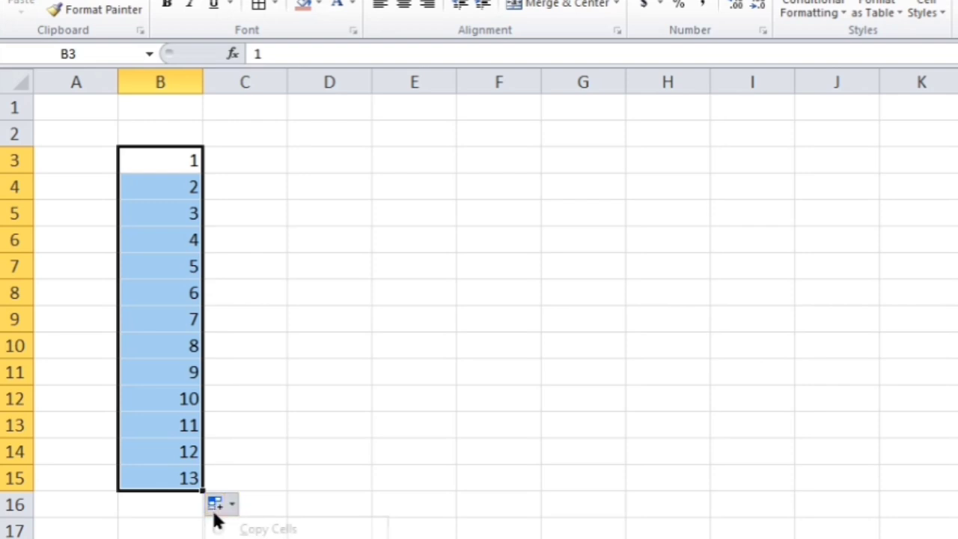
click(241, 526)
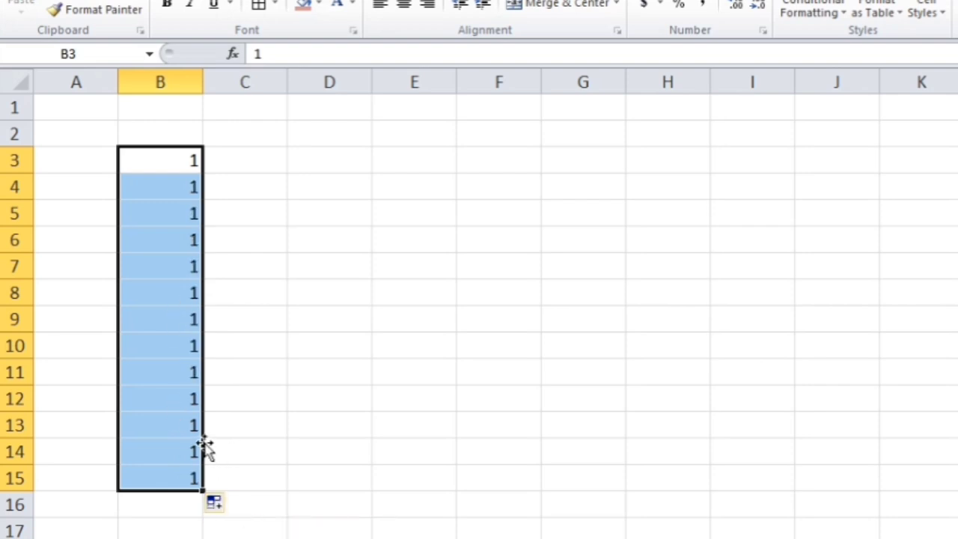
key(Delete)
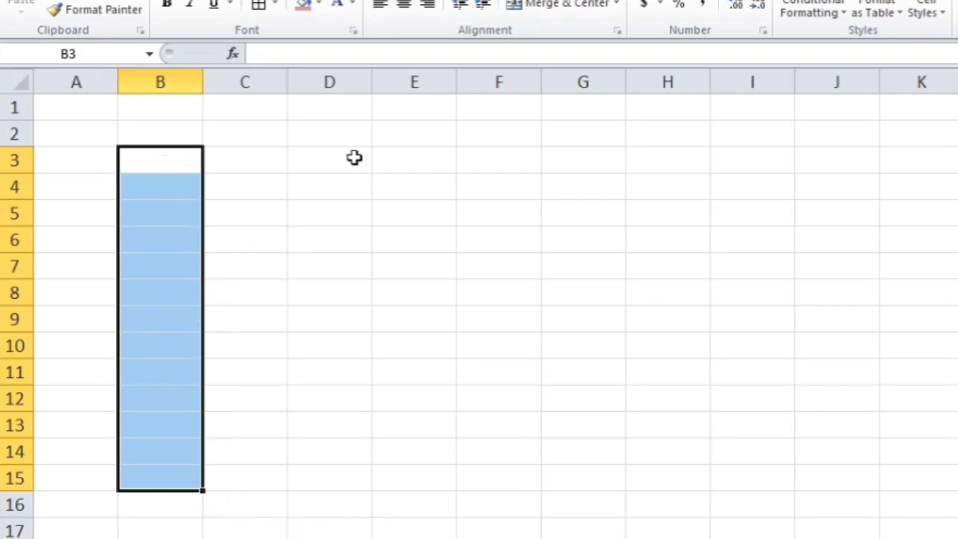
Enter 1 in cell C3 and 2 in cell C4
click(263, 166)
text(1)
key(Return)
text(2)
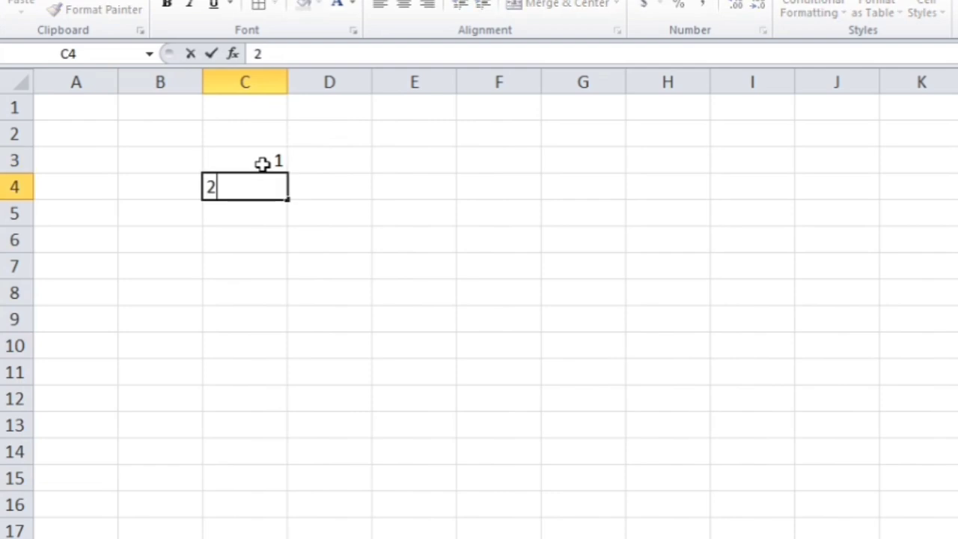
key(Return)
Enter 1 in B3 and fill it directly as an increasing series down to B14, without a second starting value
click(164, 167)
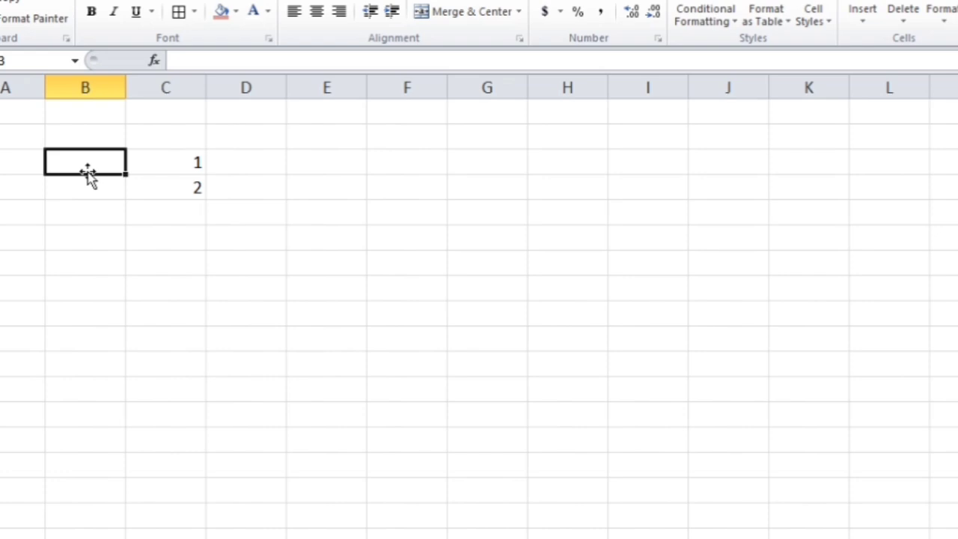
text(1)
key(Return)
click(90, 166)
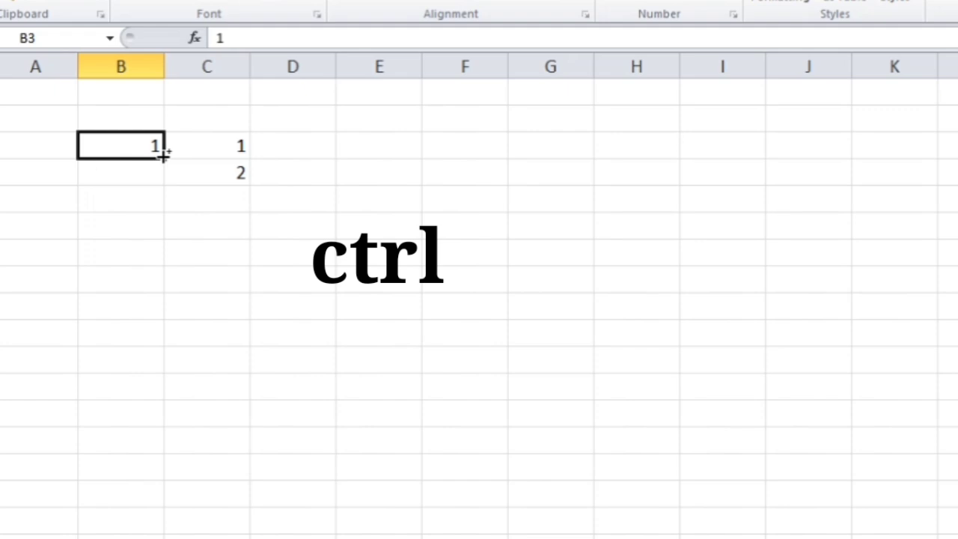
drag(162, 153, 157, 458)
click(471, 336)
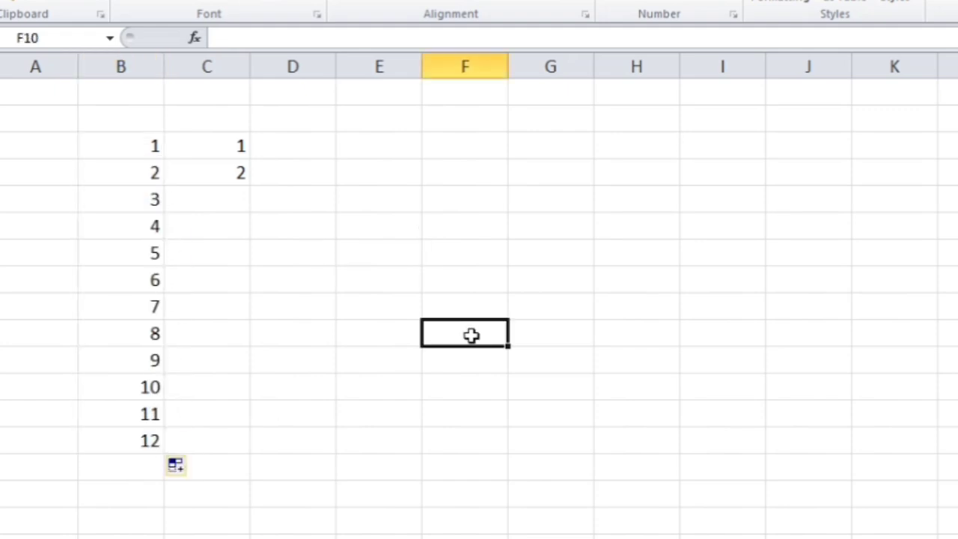